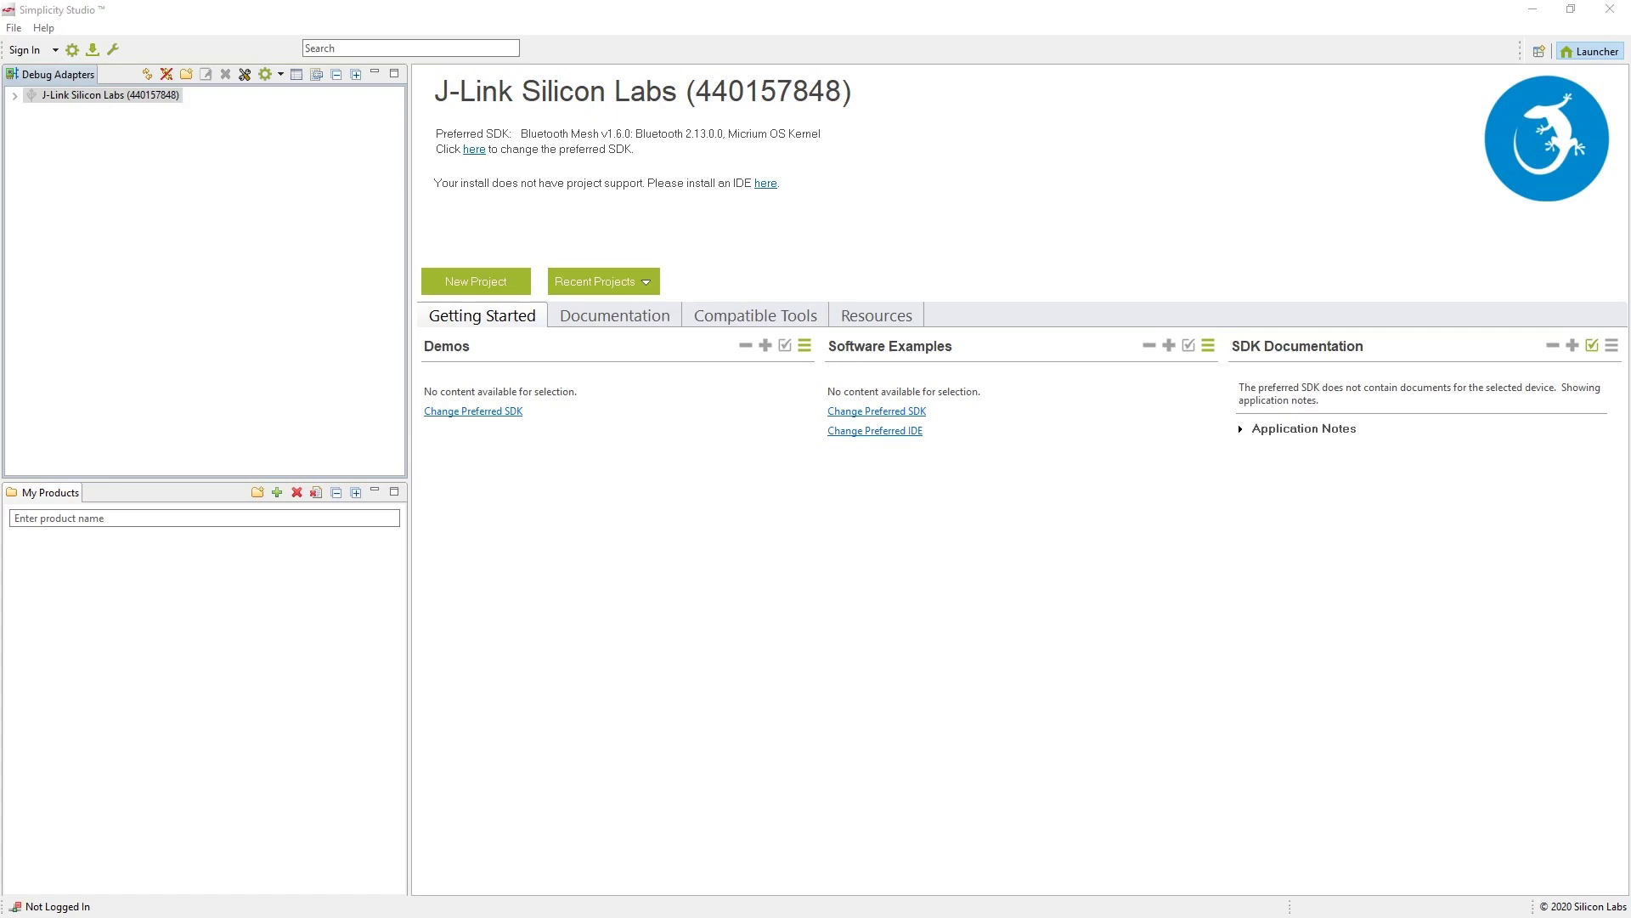
Select the J-Link Silicon Labs (440157848) adapter under Debug Adapters in the Launcher
left_click(128, 106)
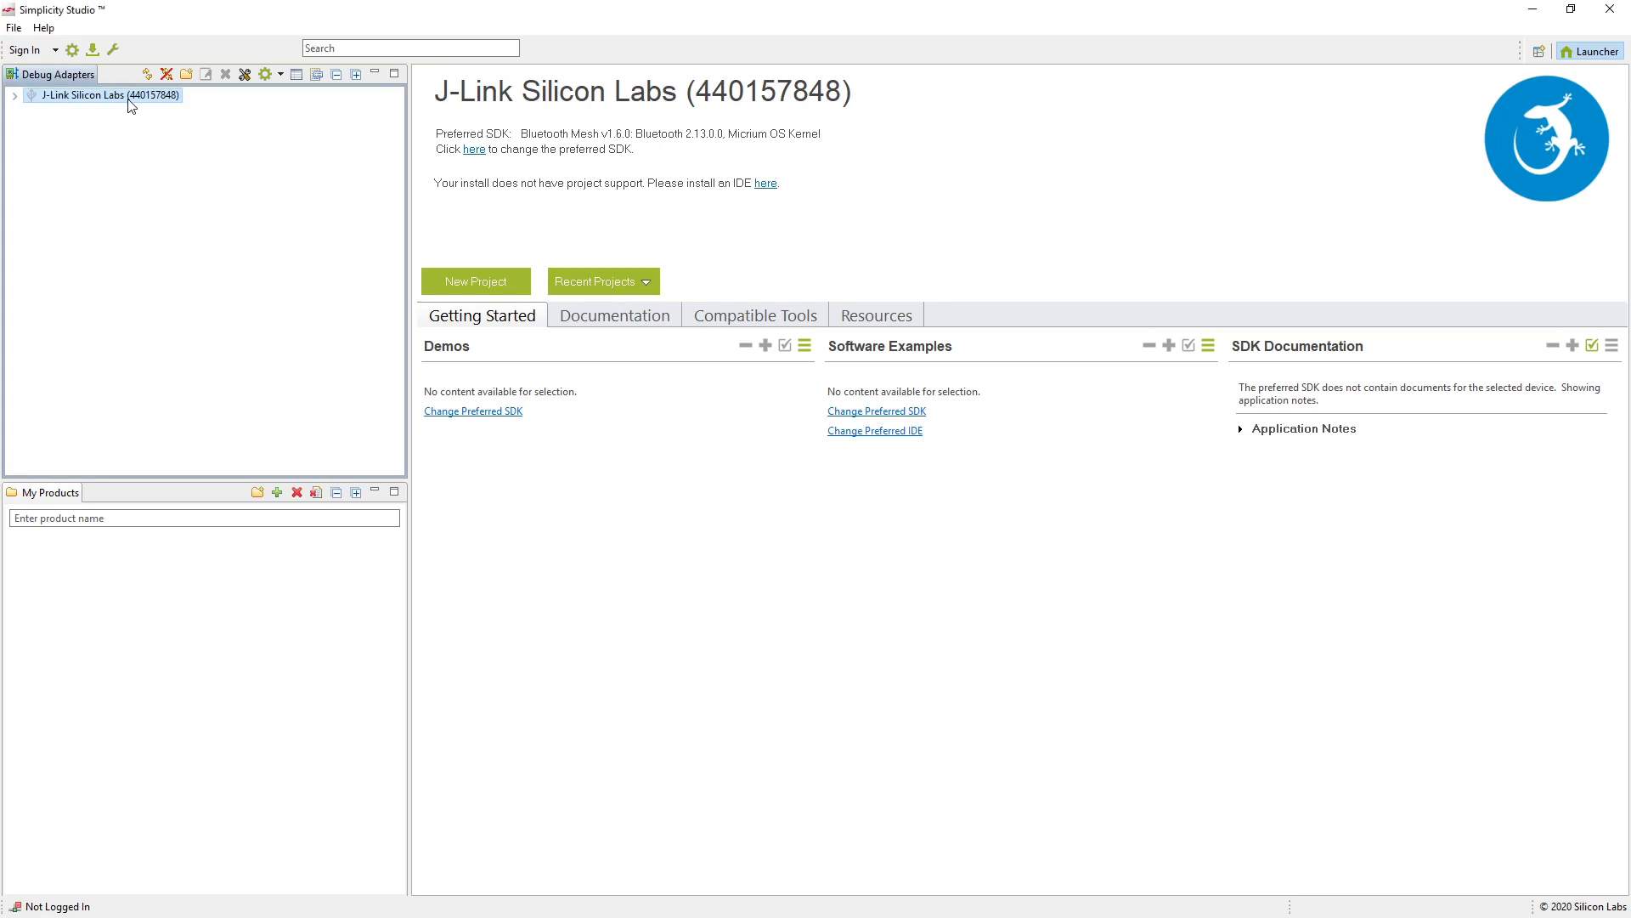
Install the Bluetooth product group packages through Update Software, including Bluetooth Mesh SDK and ADK
left_click(45, 28)
left_click(102, 199)
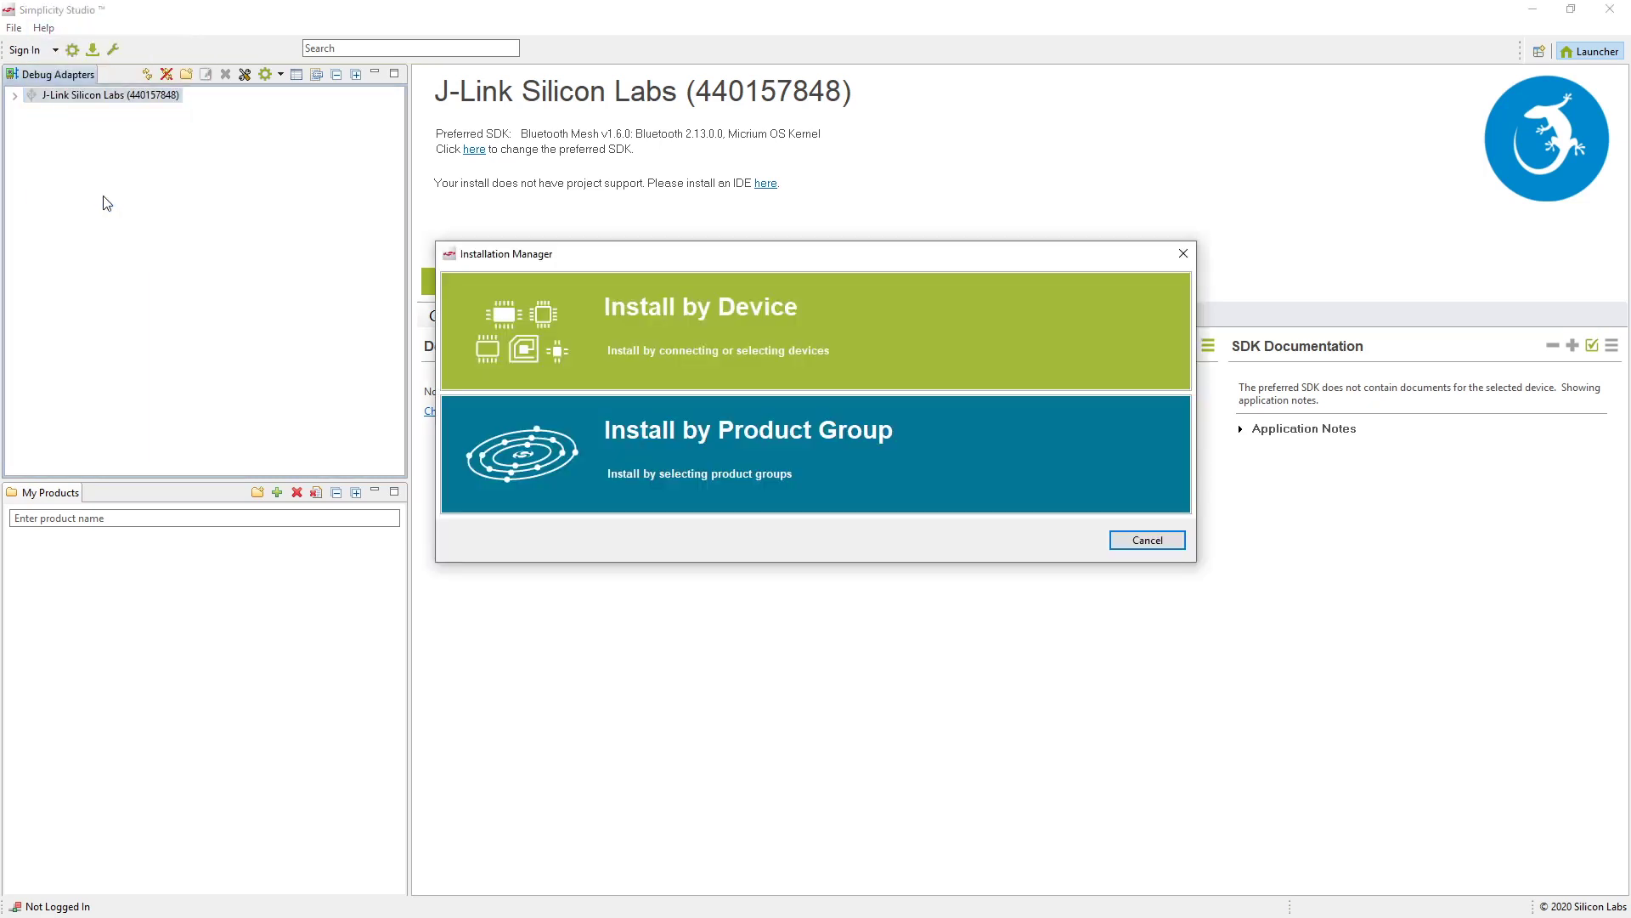
left_click(788, 472)
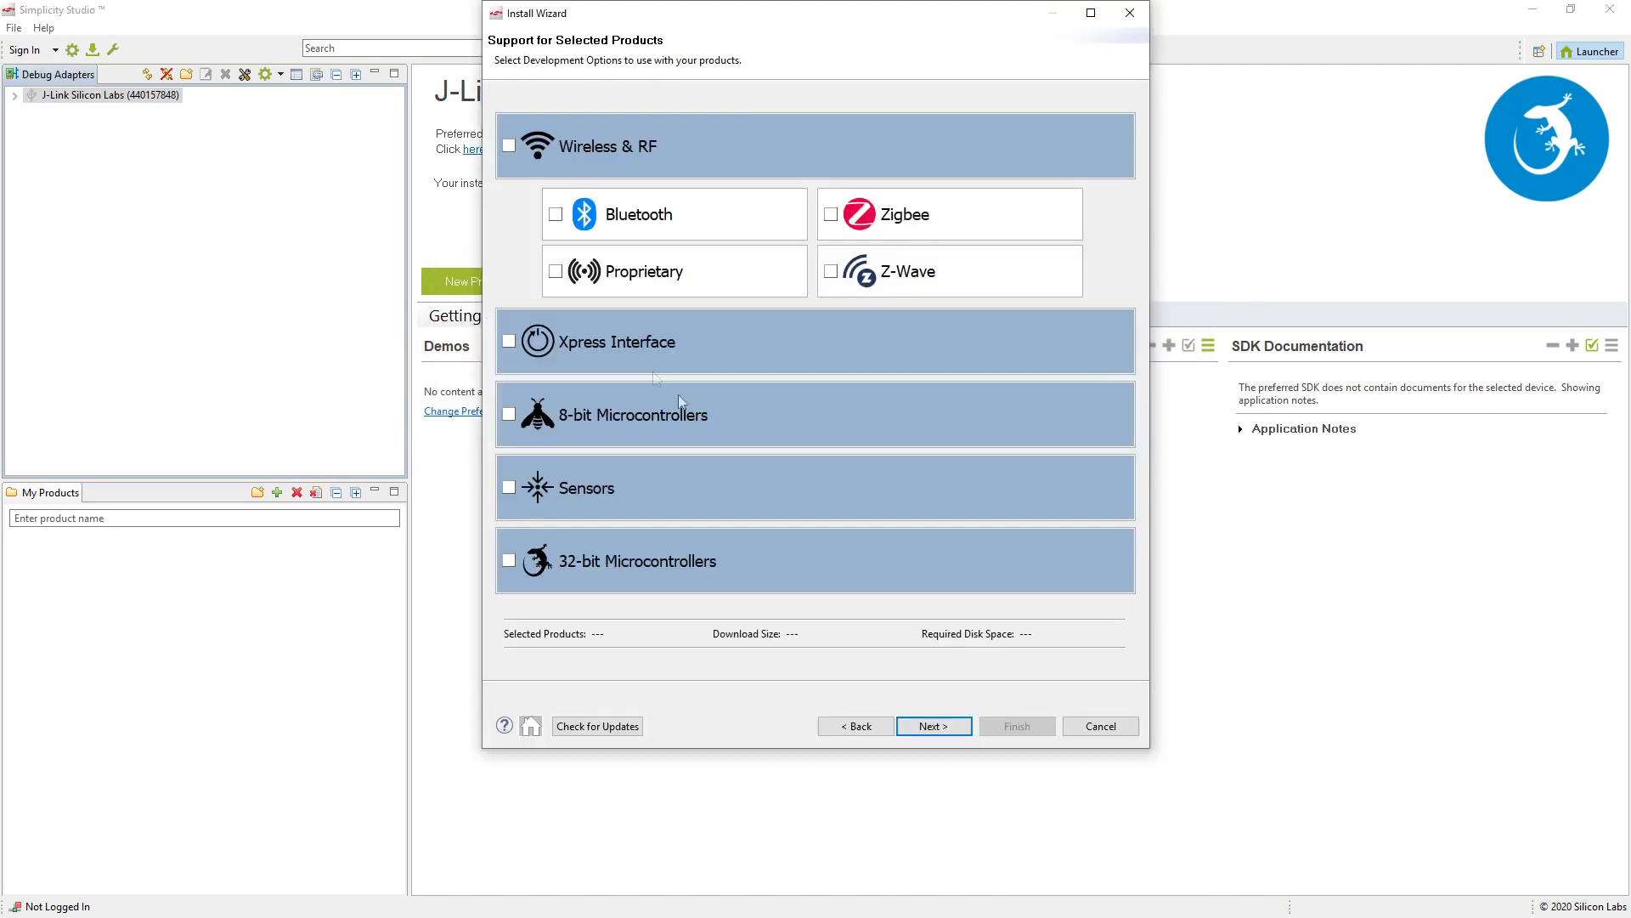
left_click(556, 216)
left_click(933, 726)
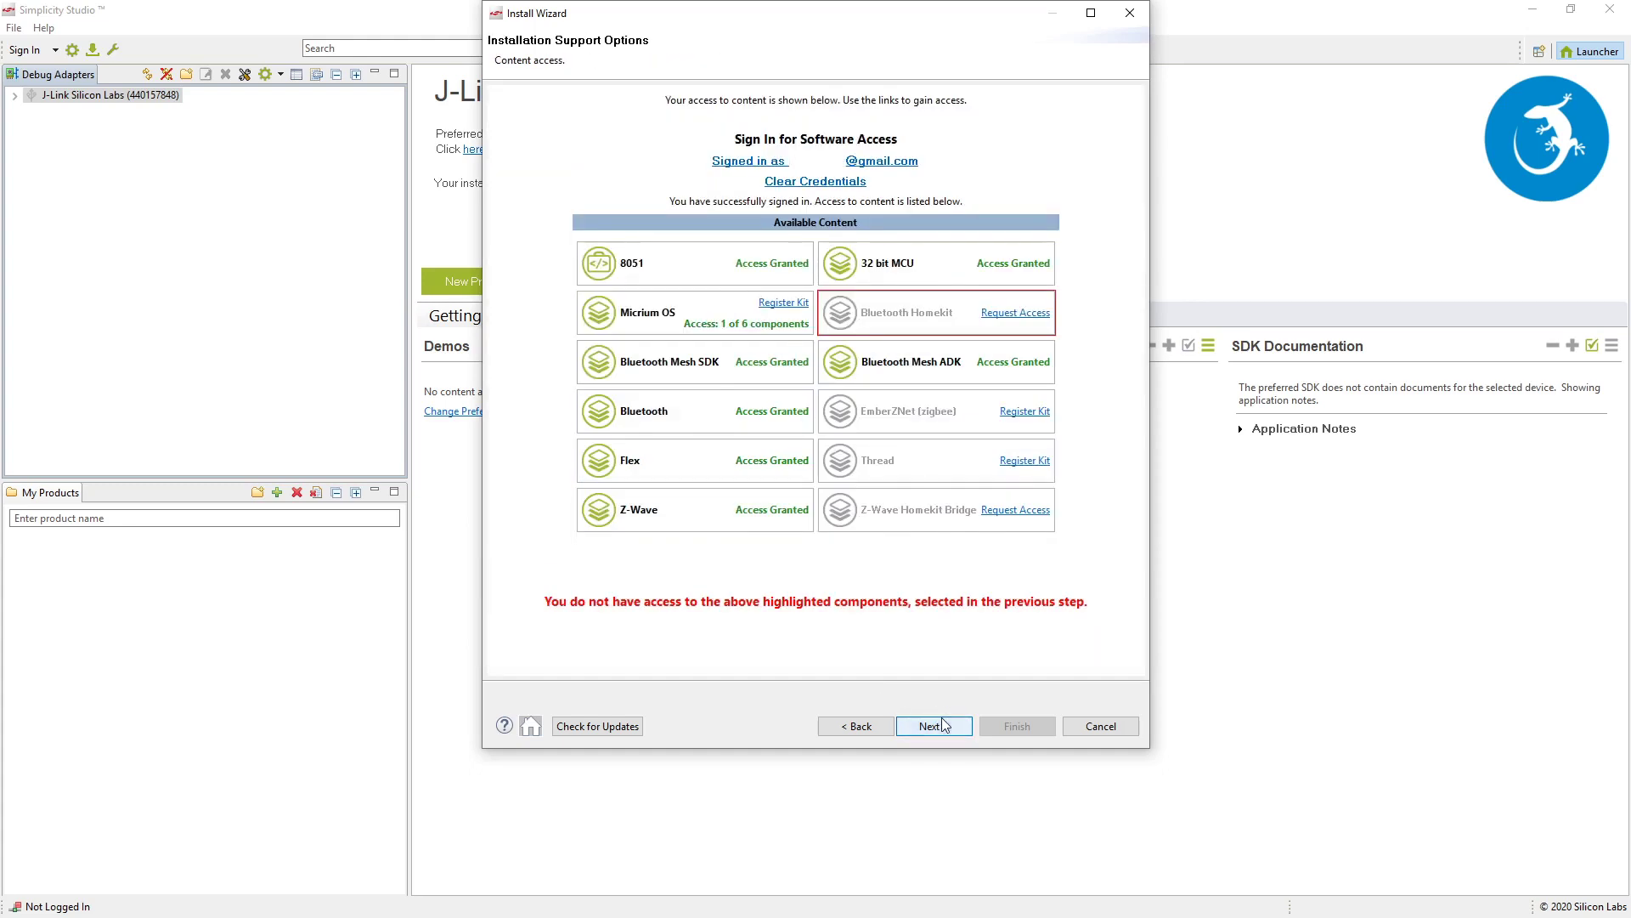
left_click(939, 721)
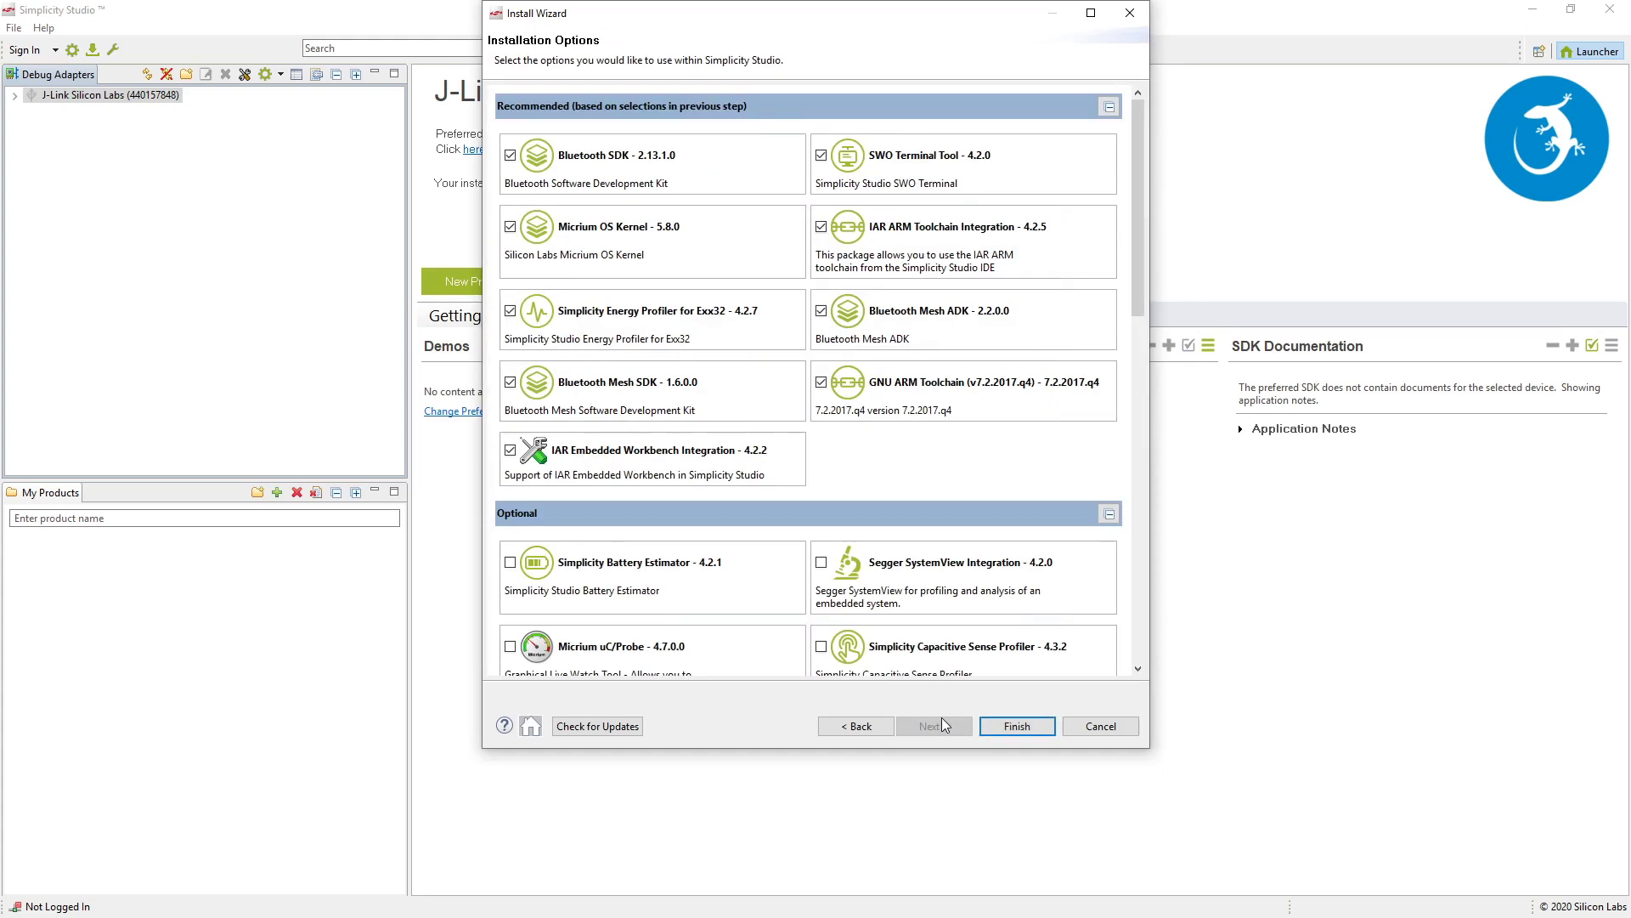
left_click(1019, 726)
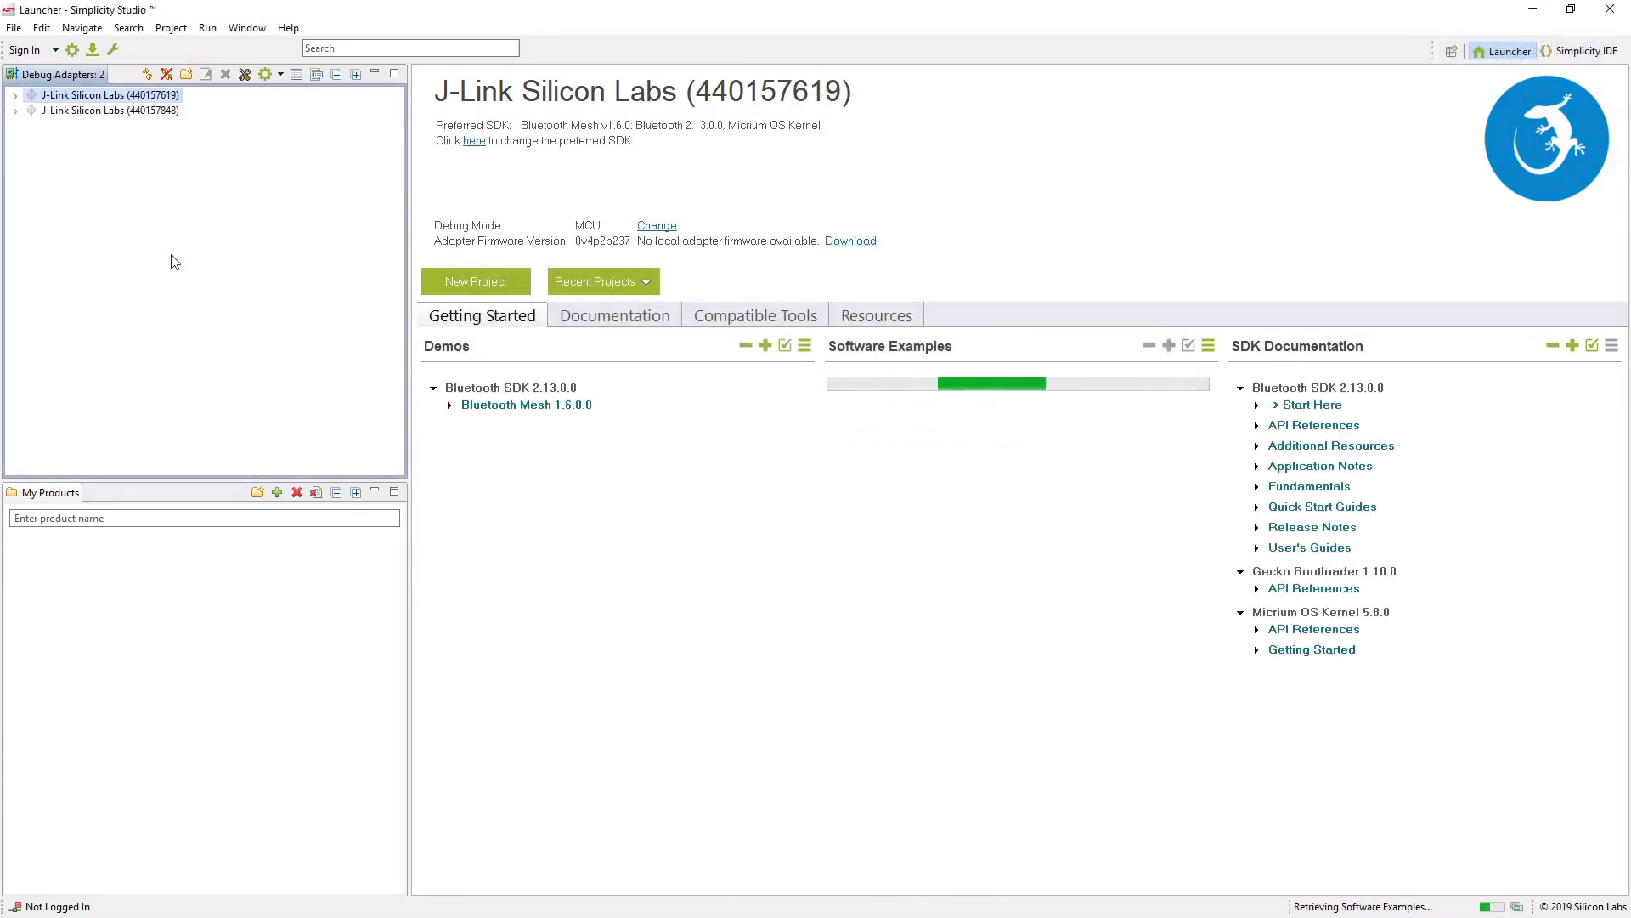
Flash the SOC - BT Mesh Switch demo onto board 440157619
left_click(449, 404)
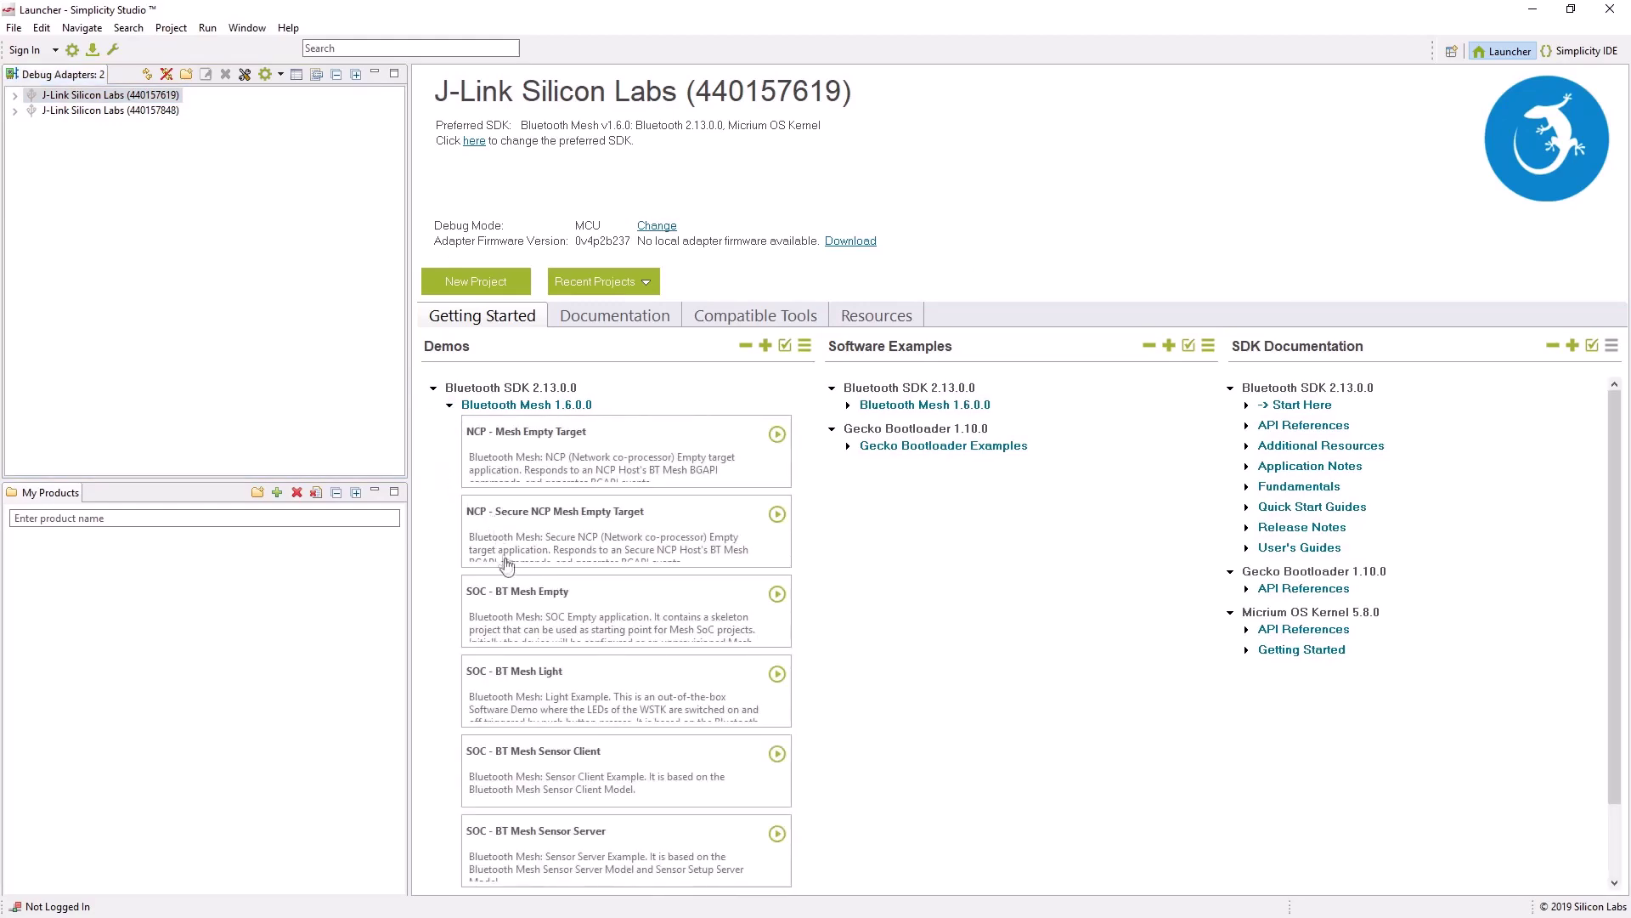
scroll(501, 568, "down", 1)
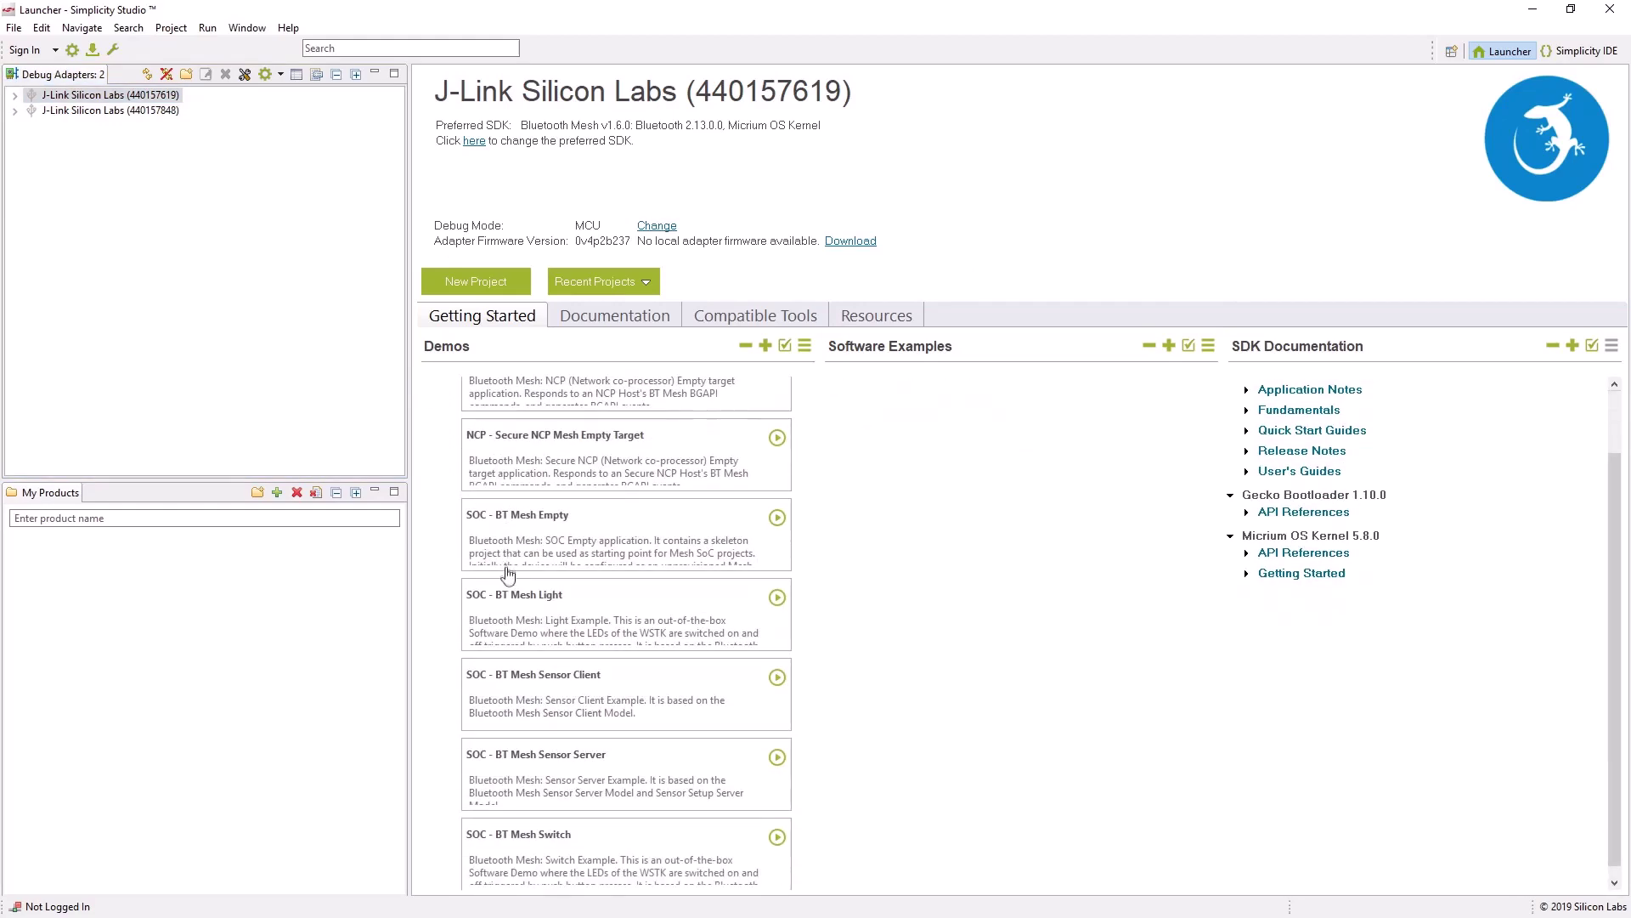
left_click(556, 843)
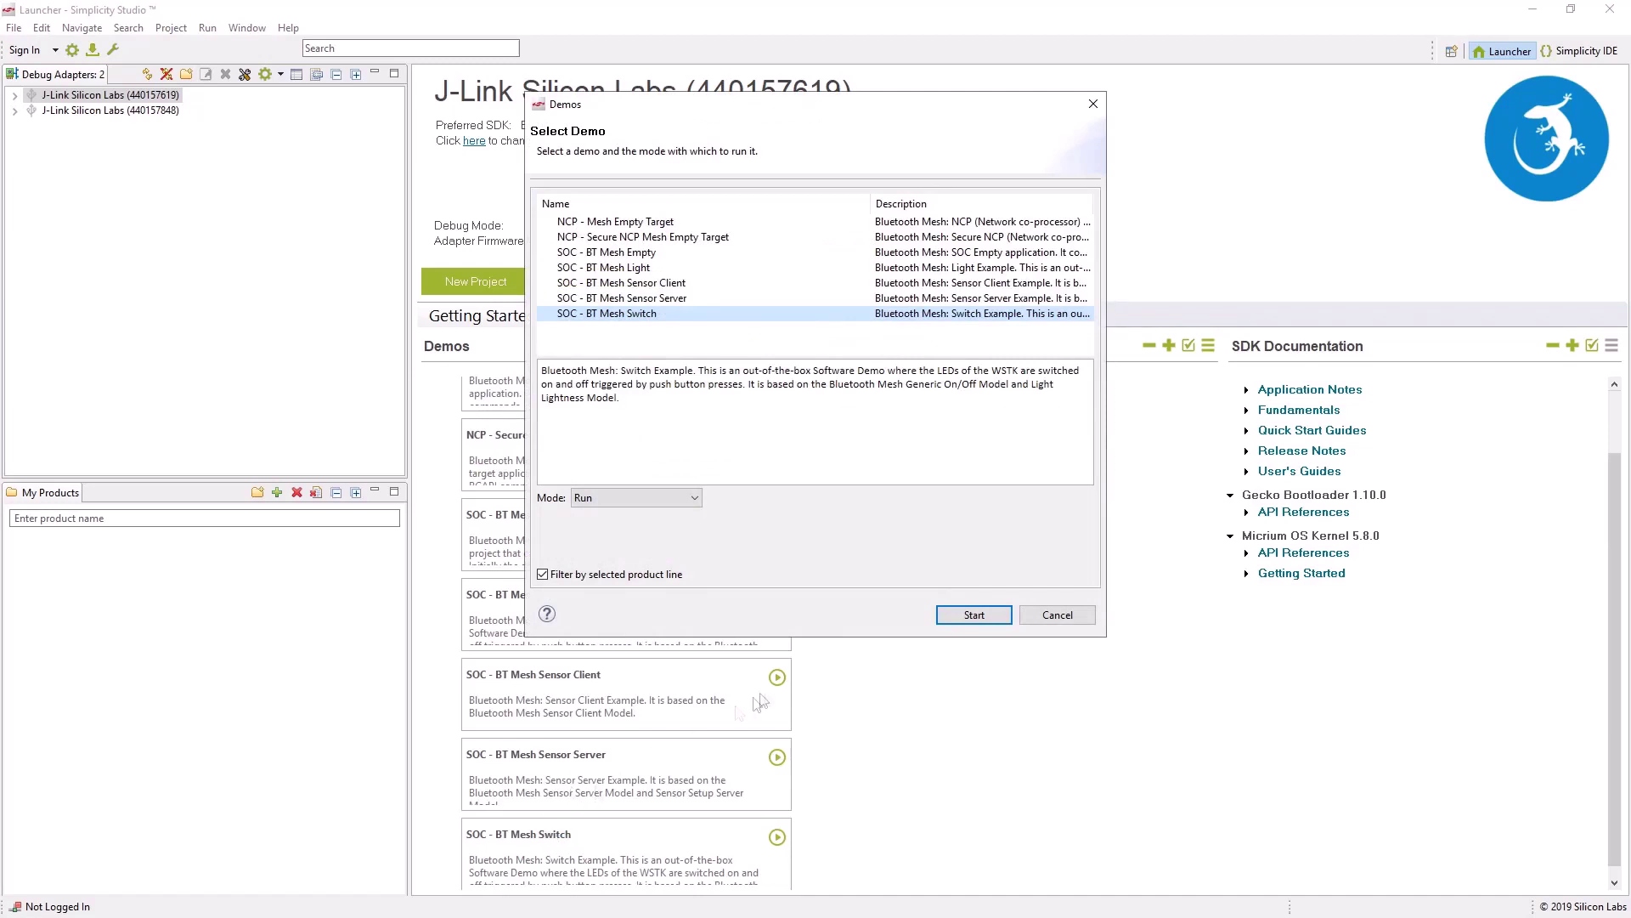
left_click(973, 615)
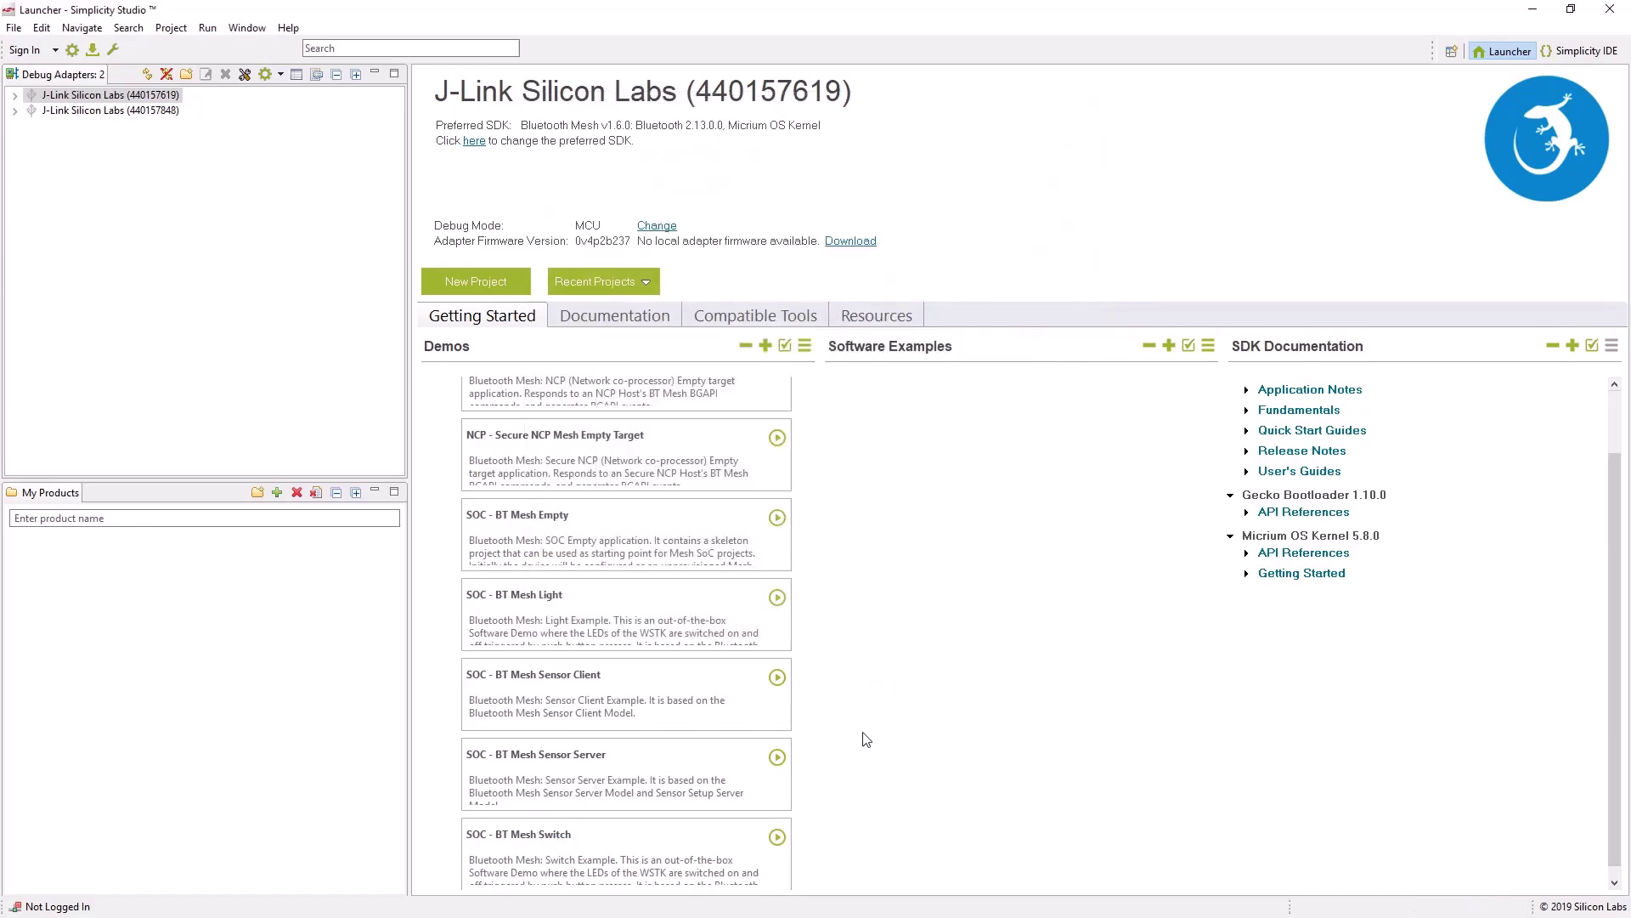
Flash the SOC - BT Mesh Light demo onto board 440157848
left_click(67, 111)
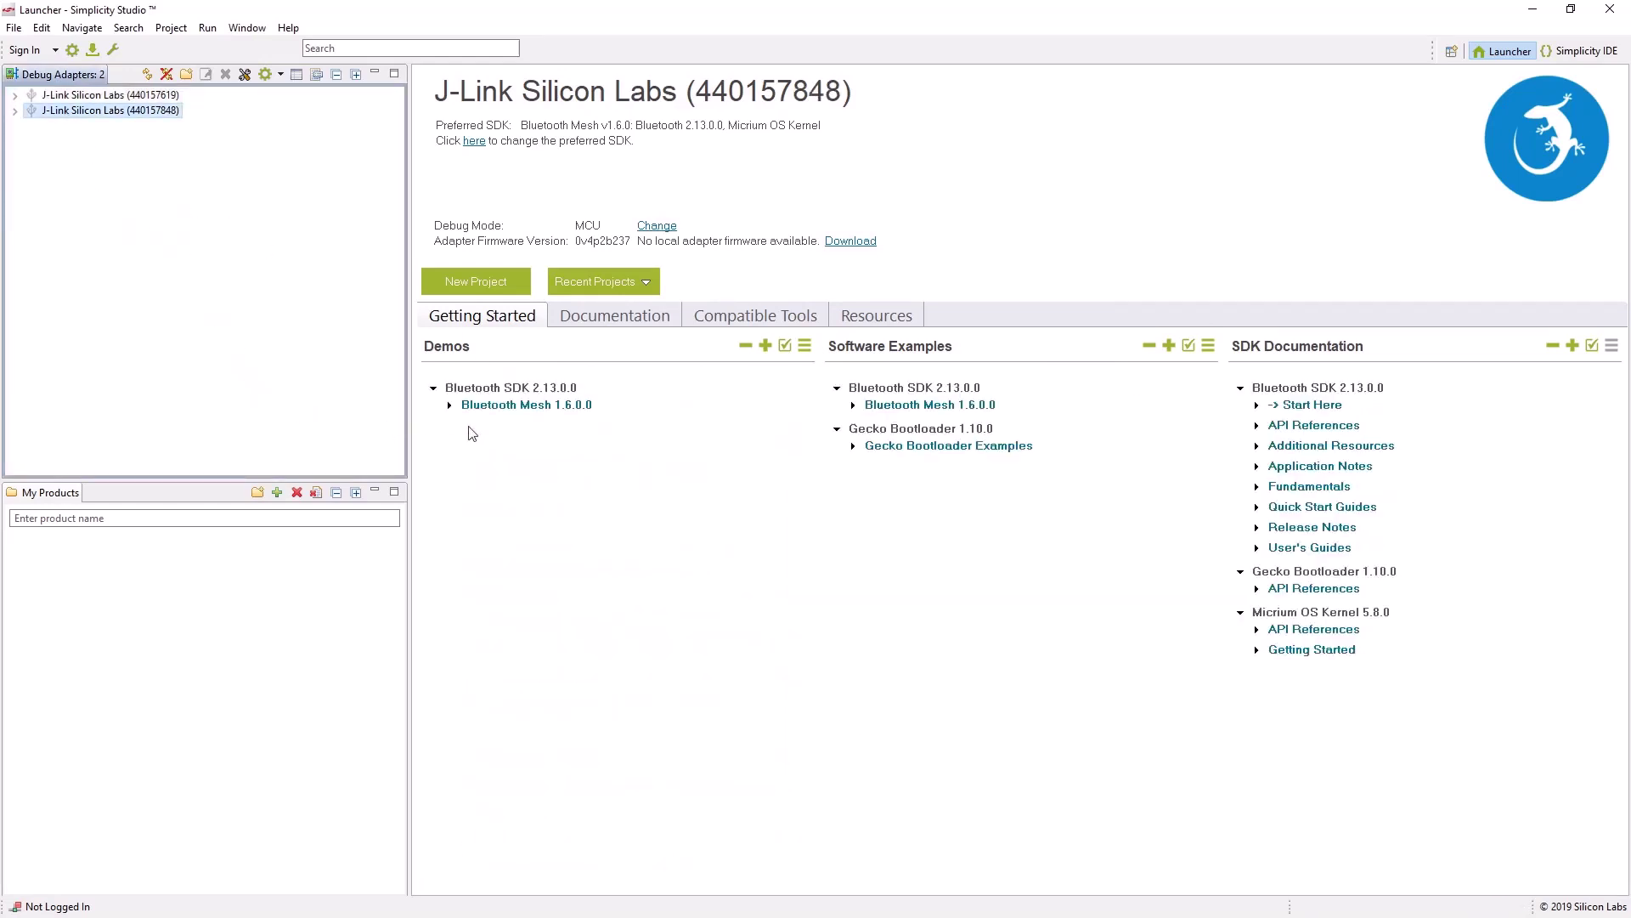
left_click(450, 405)
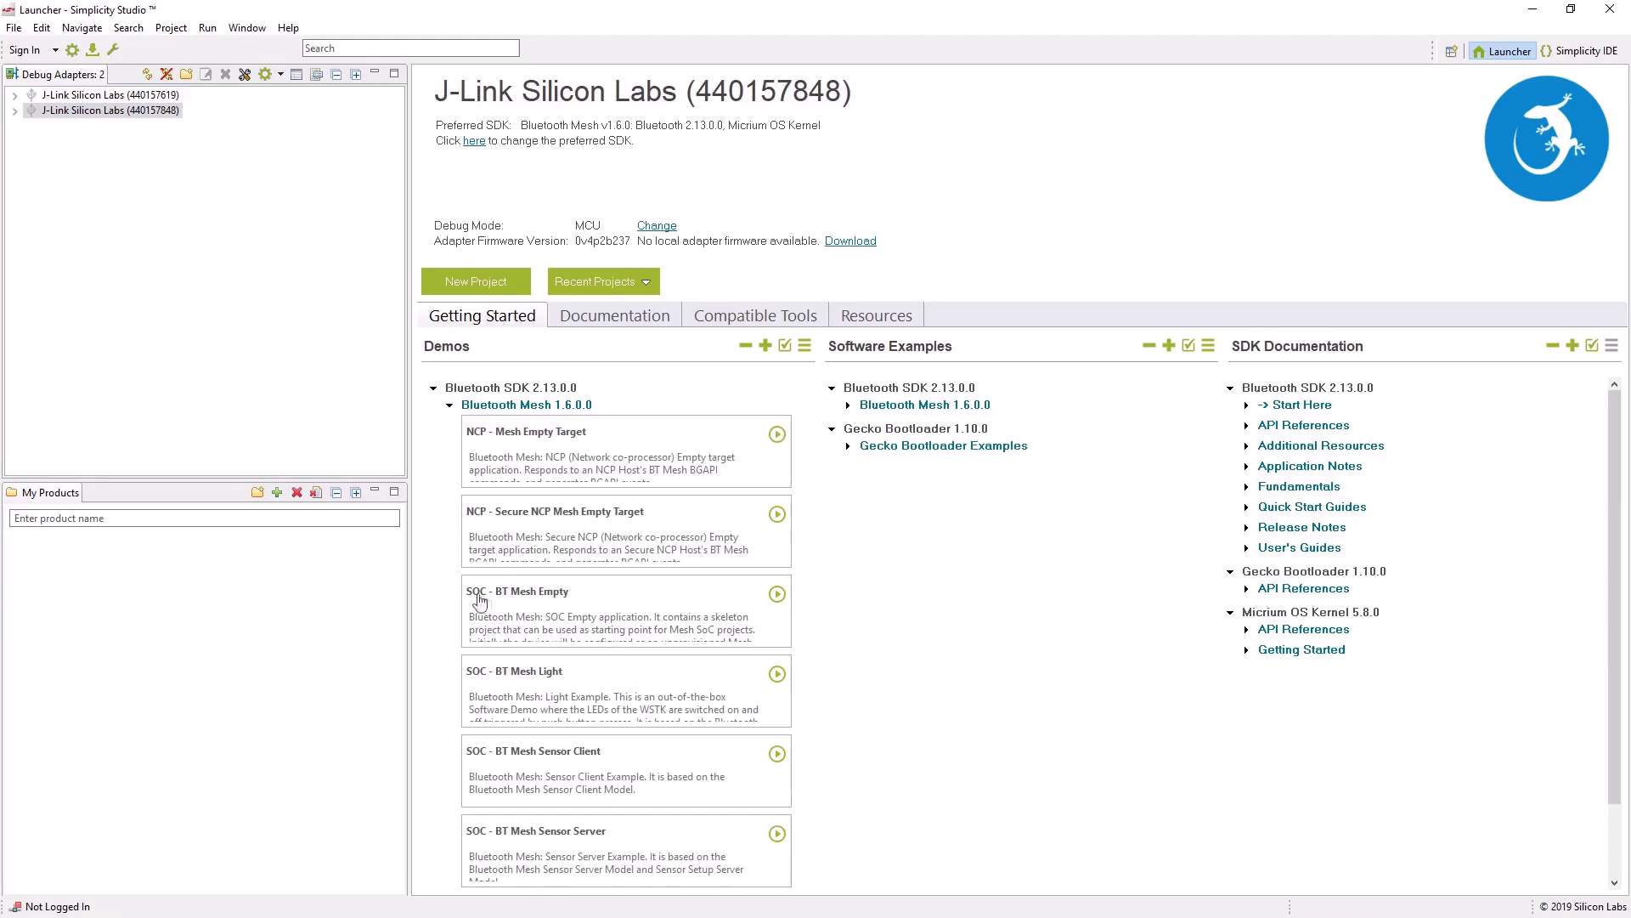
left_click(532, 664)
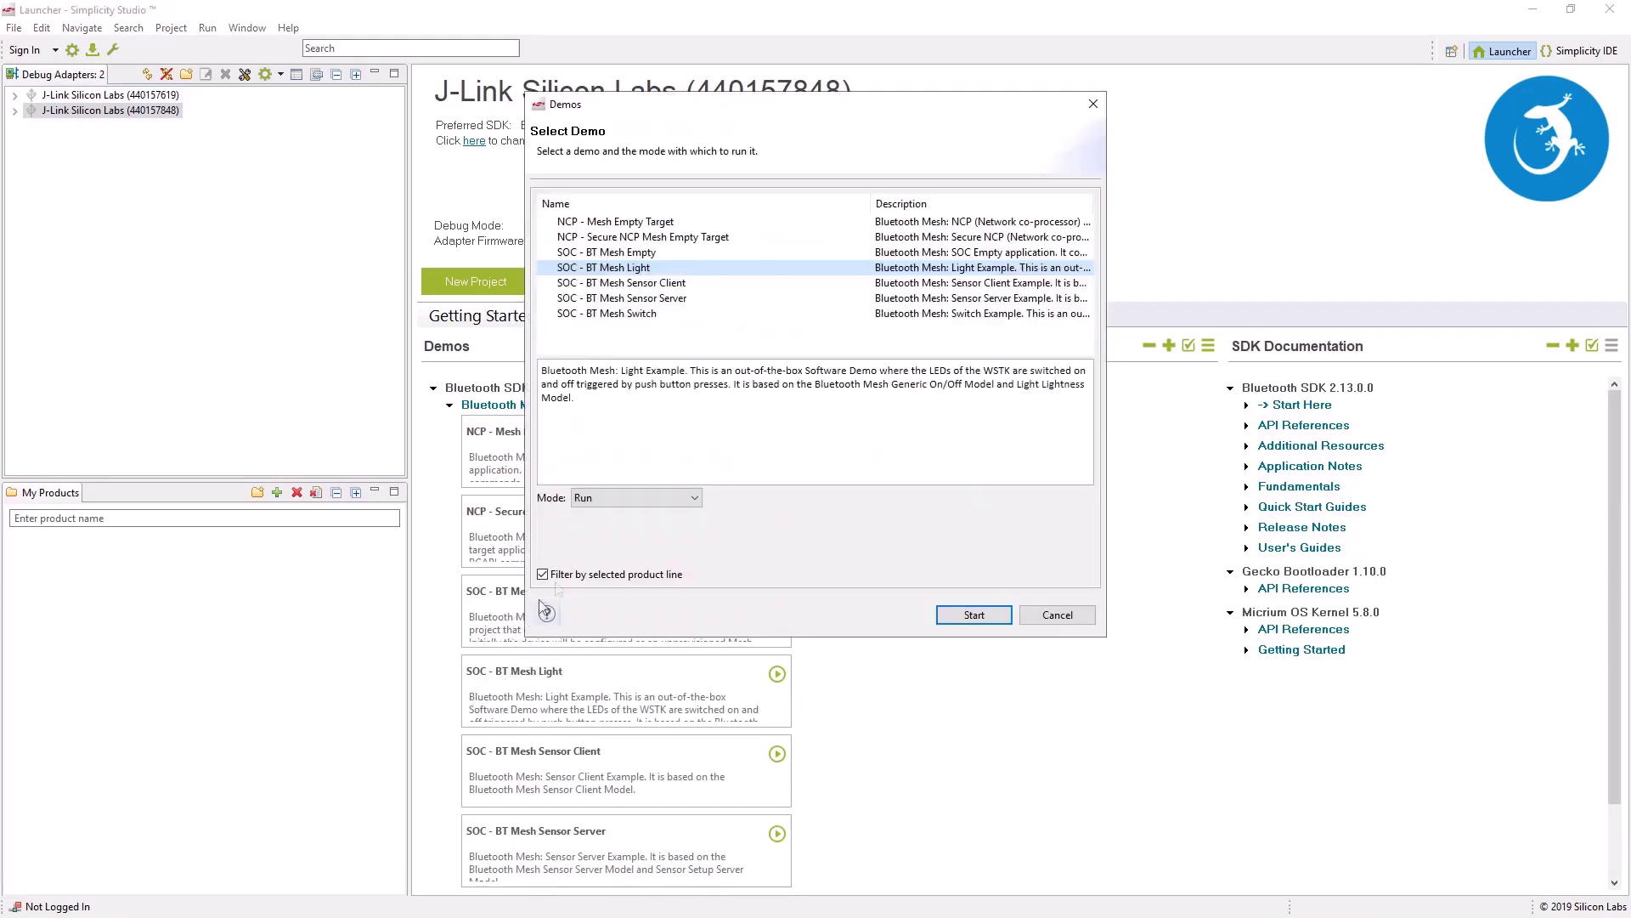
left_click(974, 615)
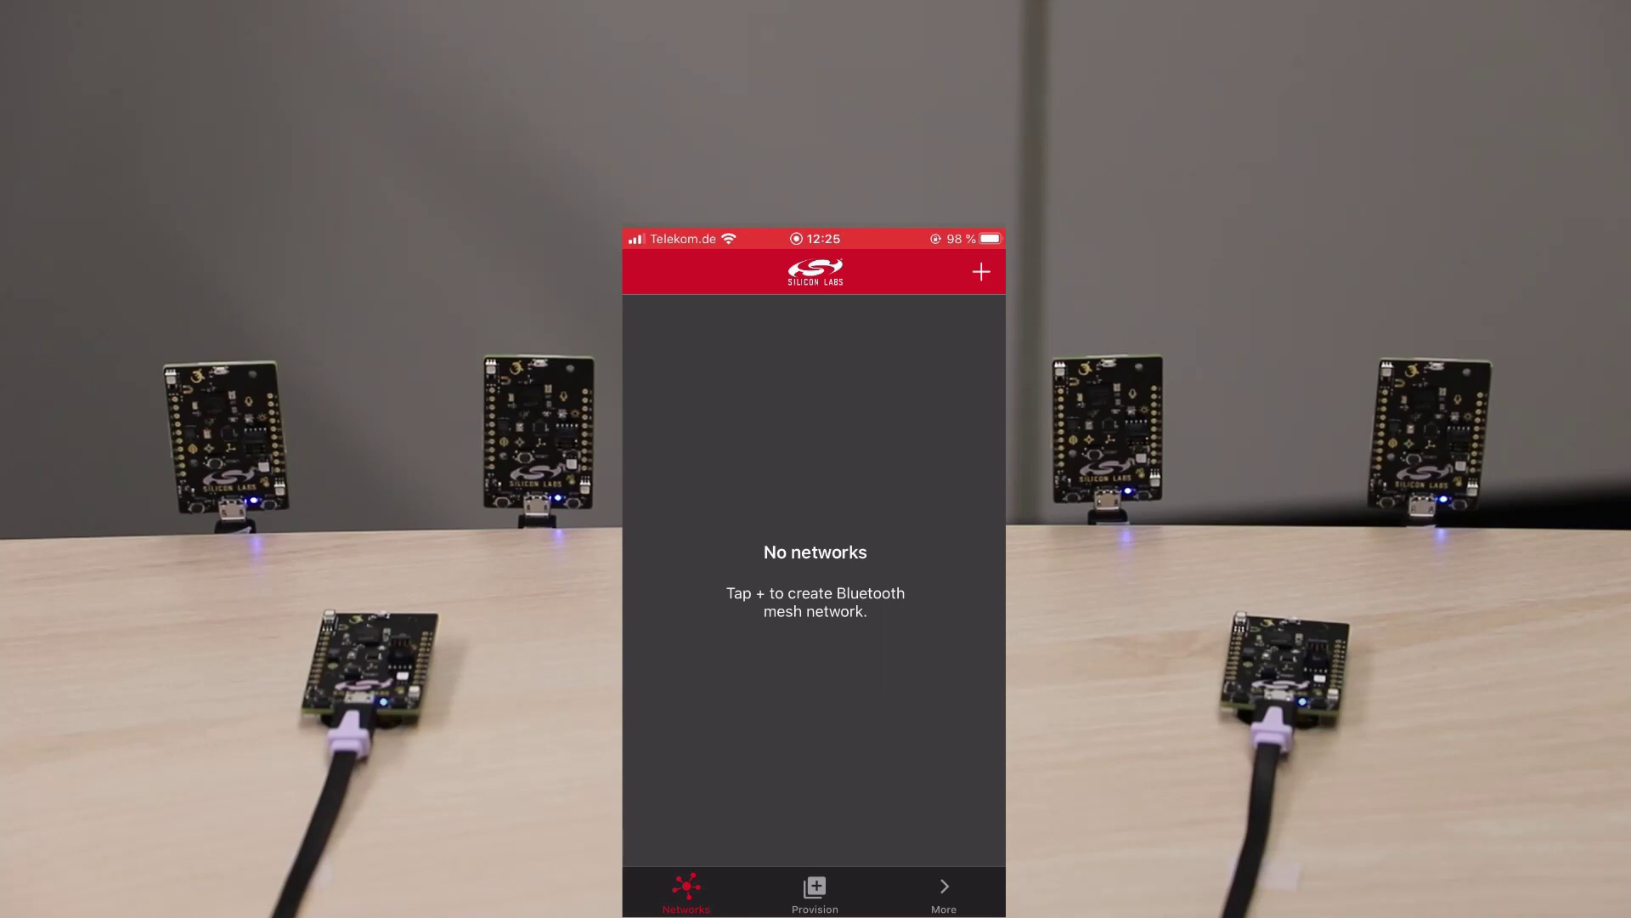
type("Demo Smart ")
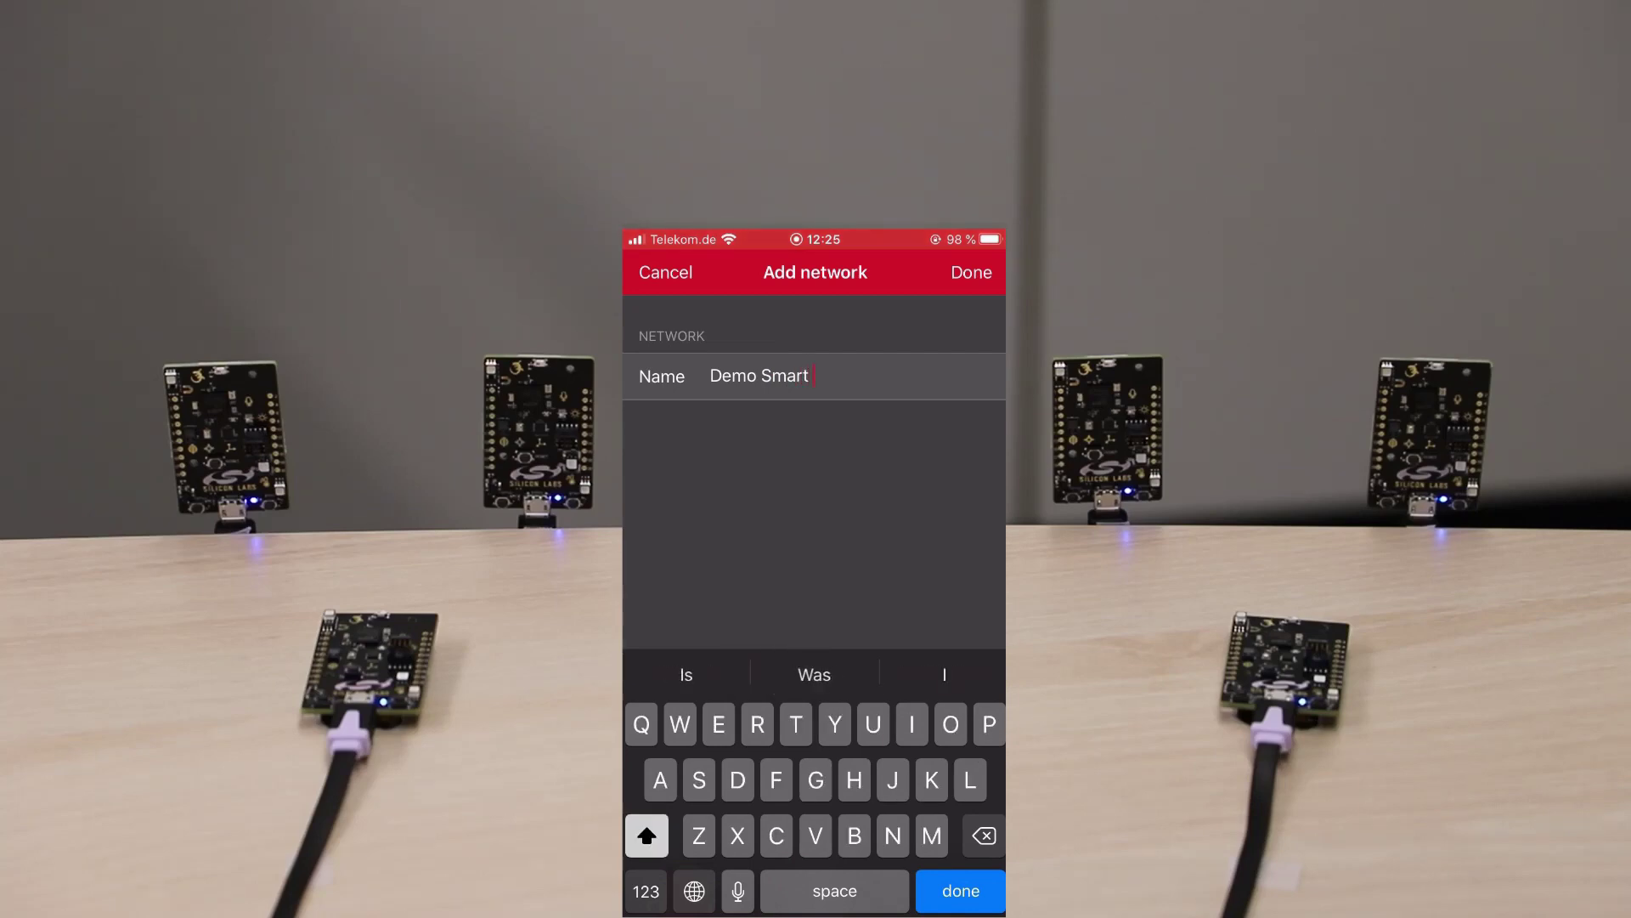
type("Home")
Confirm the Demo Smart Home network name and scan for unprovisioned mesh nodes
key("Return")
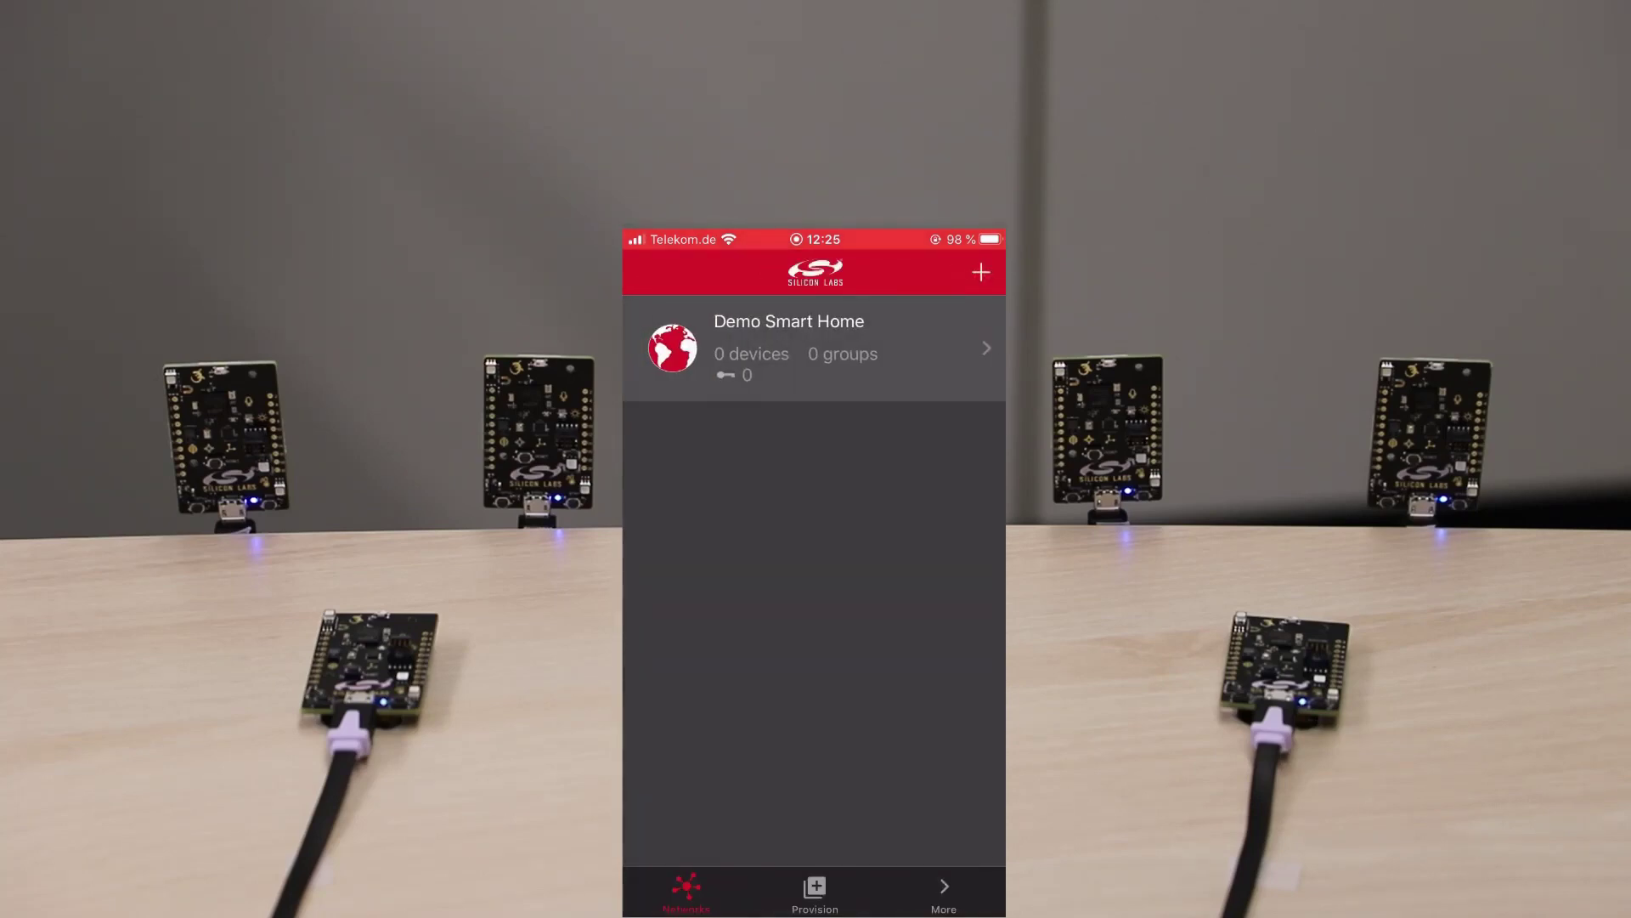
left_click(814, 892)
left_click(971, 271)
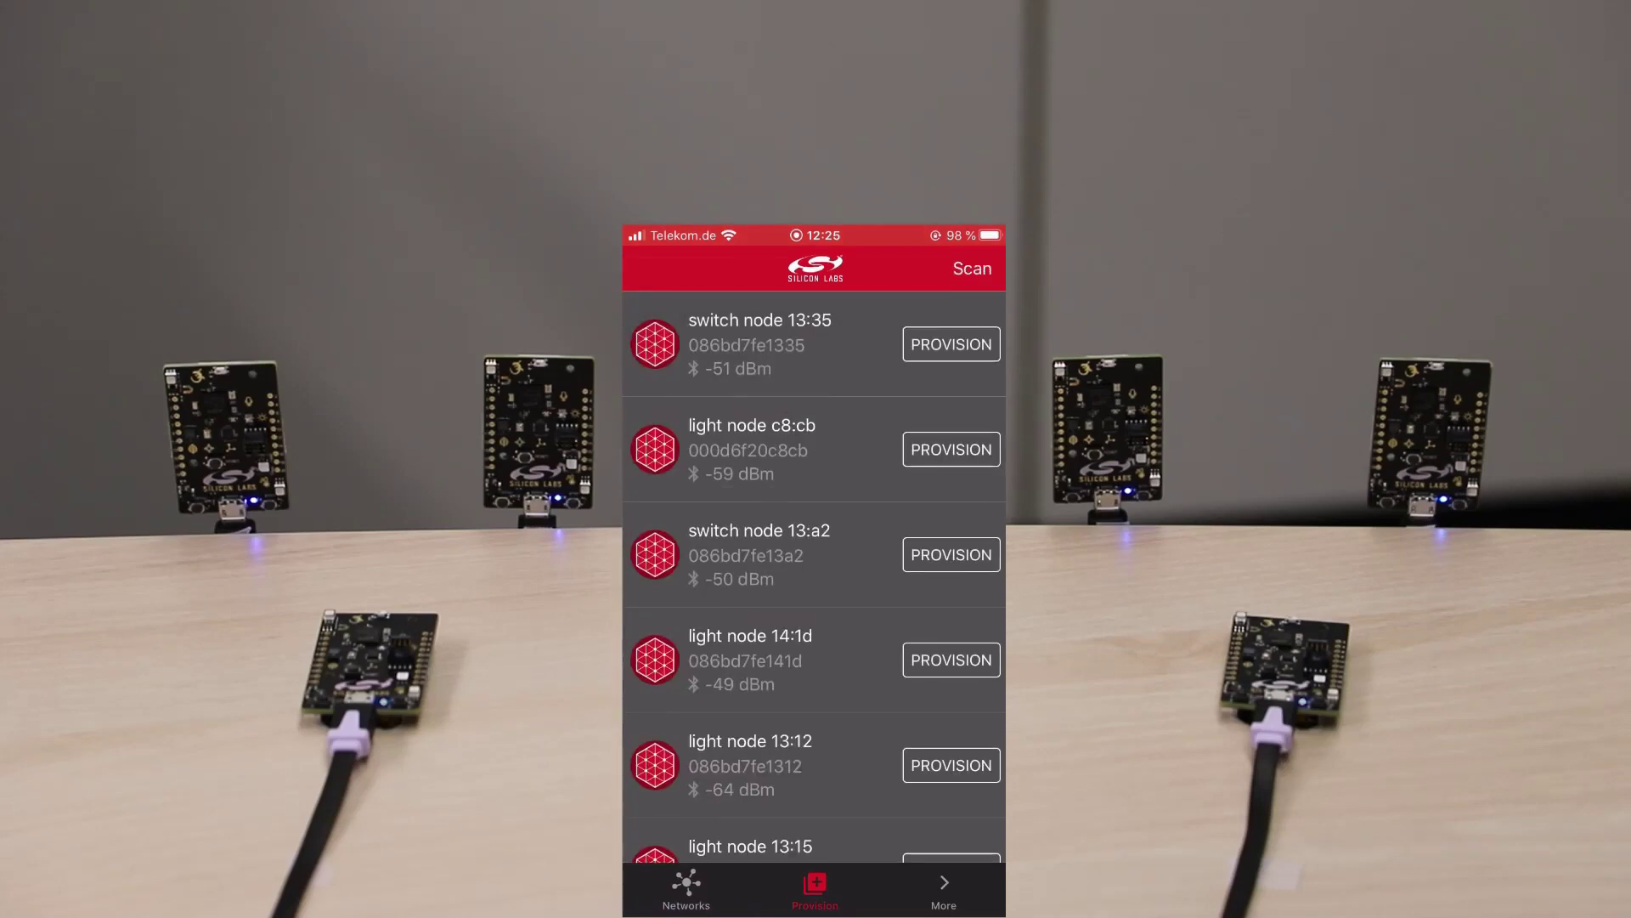
scroll(815, 573, "down", 2)
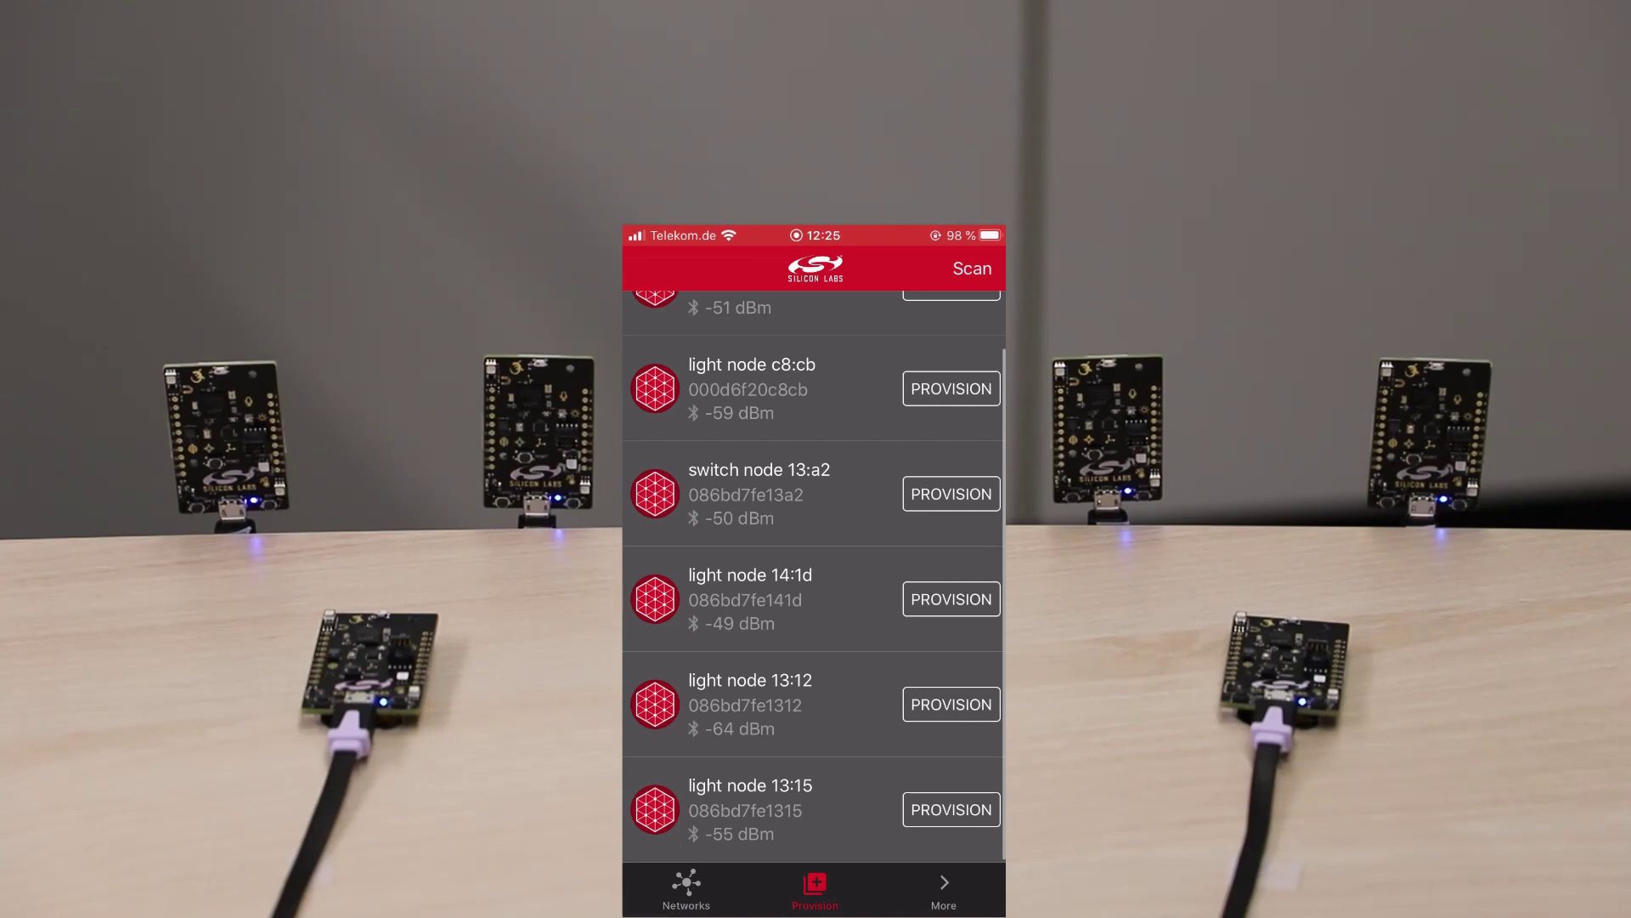
Provision light node 13:15 into Demo Smart Home and name it Lamp 1
left_click(952, 809)
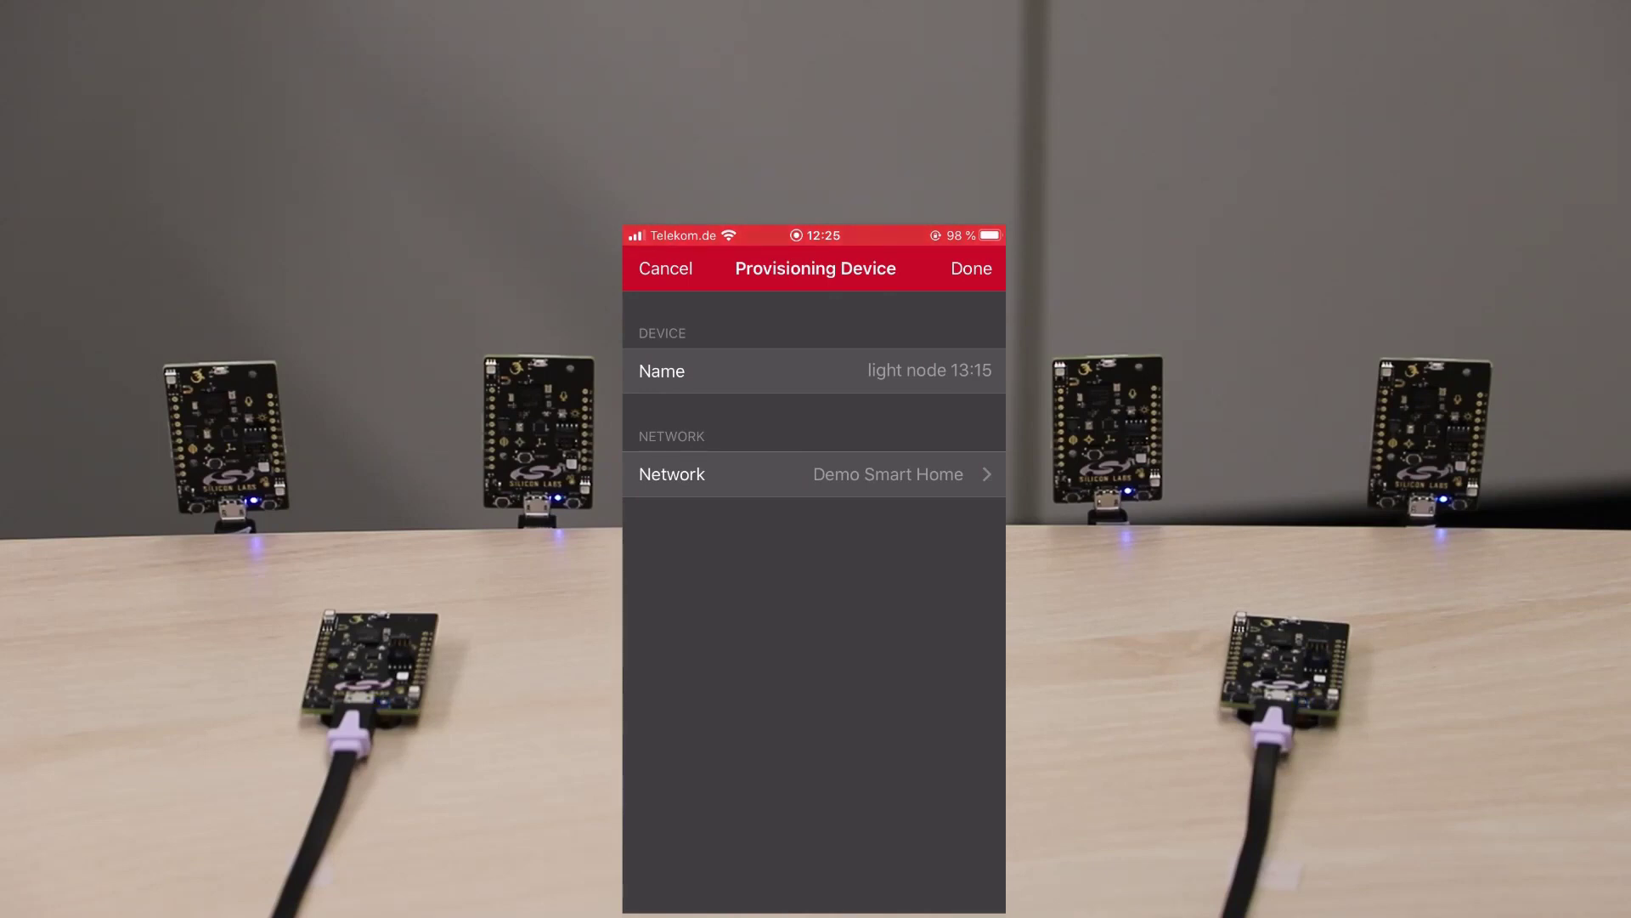
left_click(971, 267)
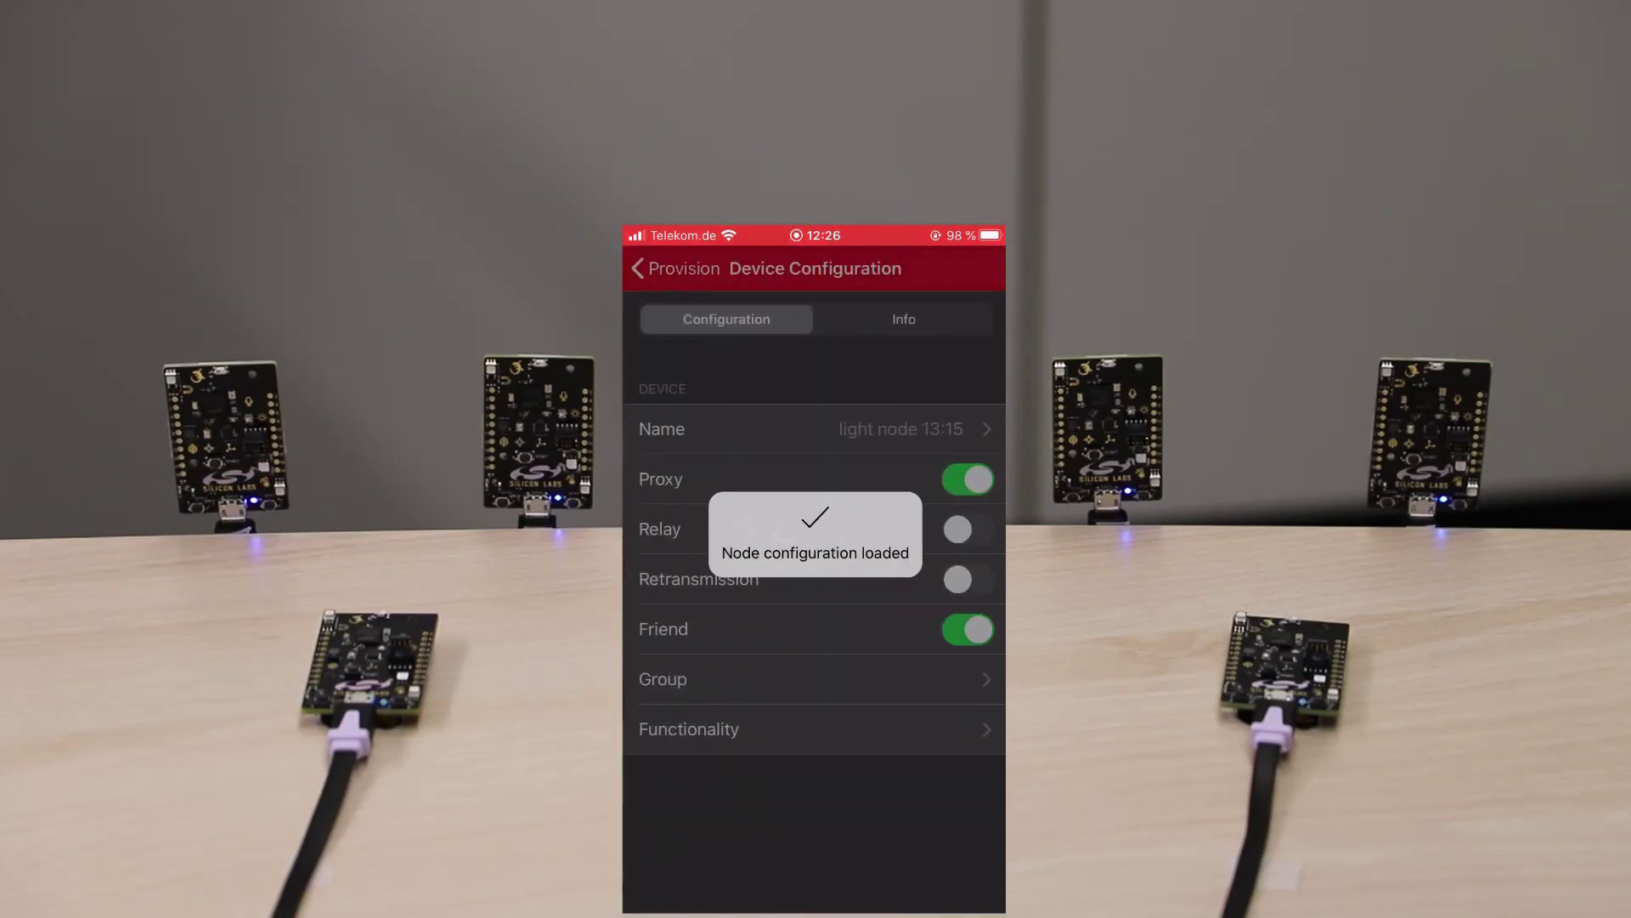
left_click(661, 429)
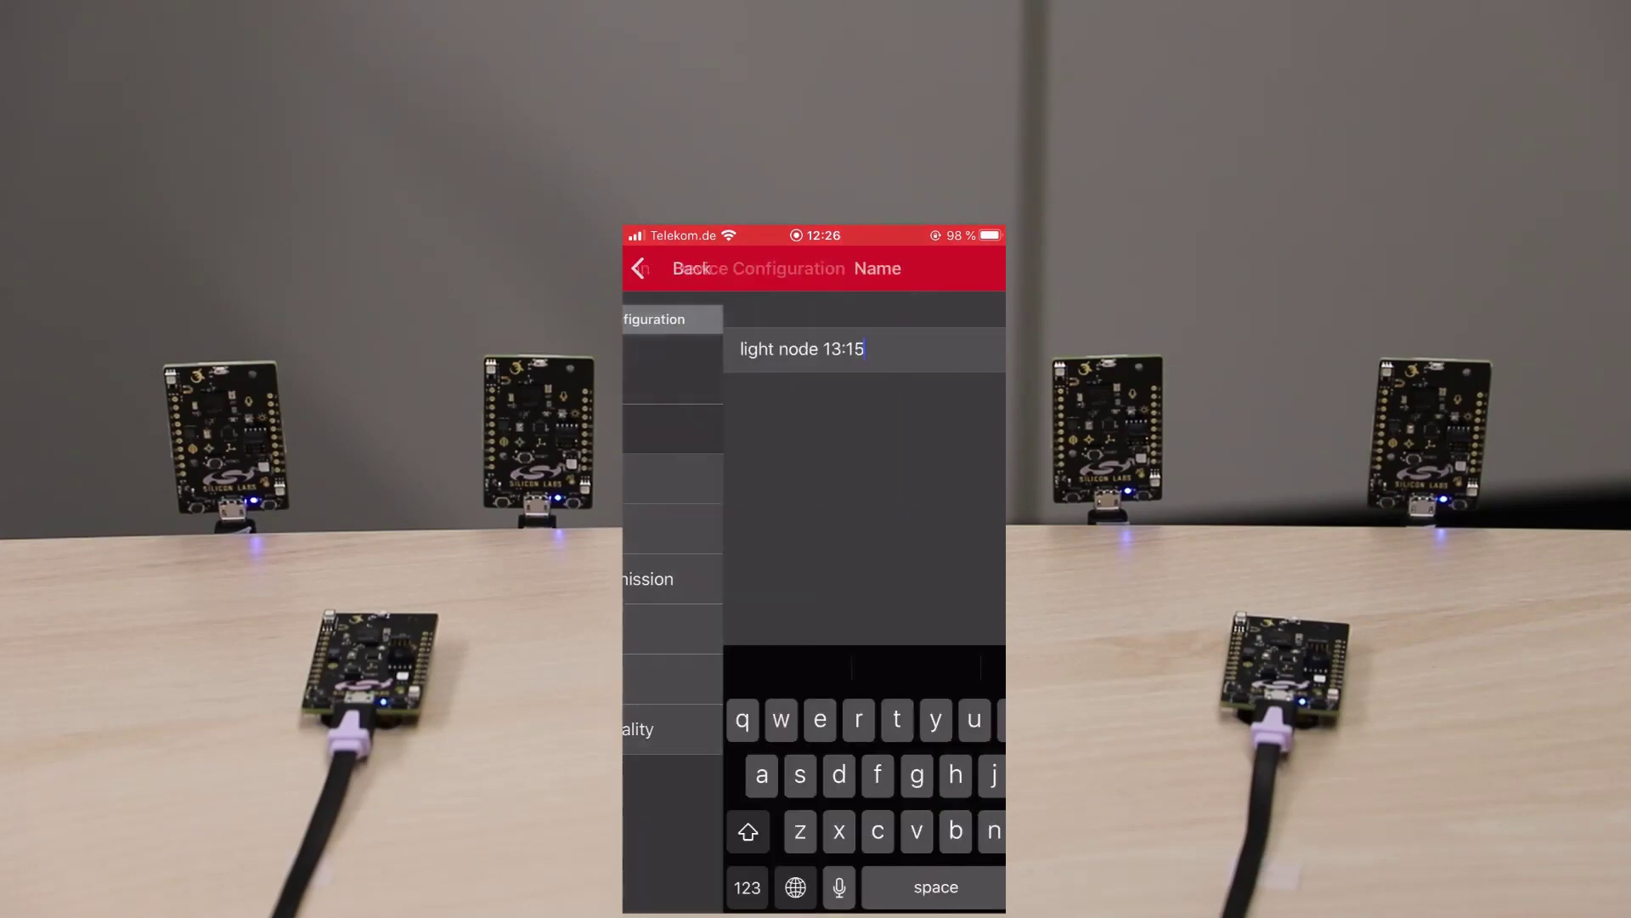
left_click(978, 350)
type("Lamp")
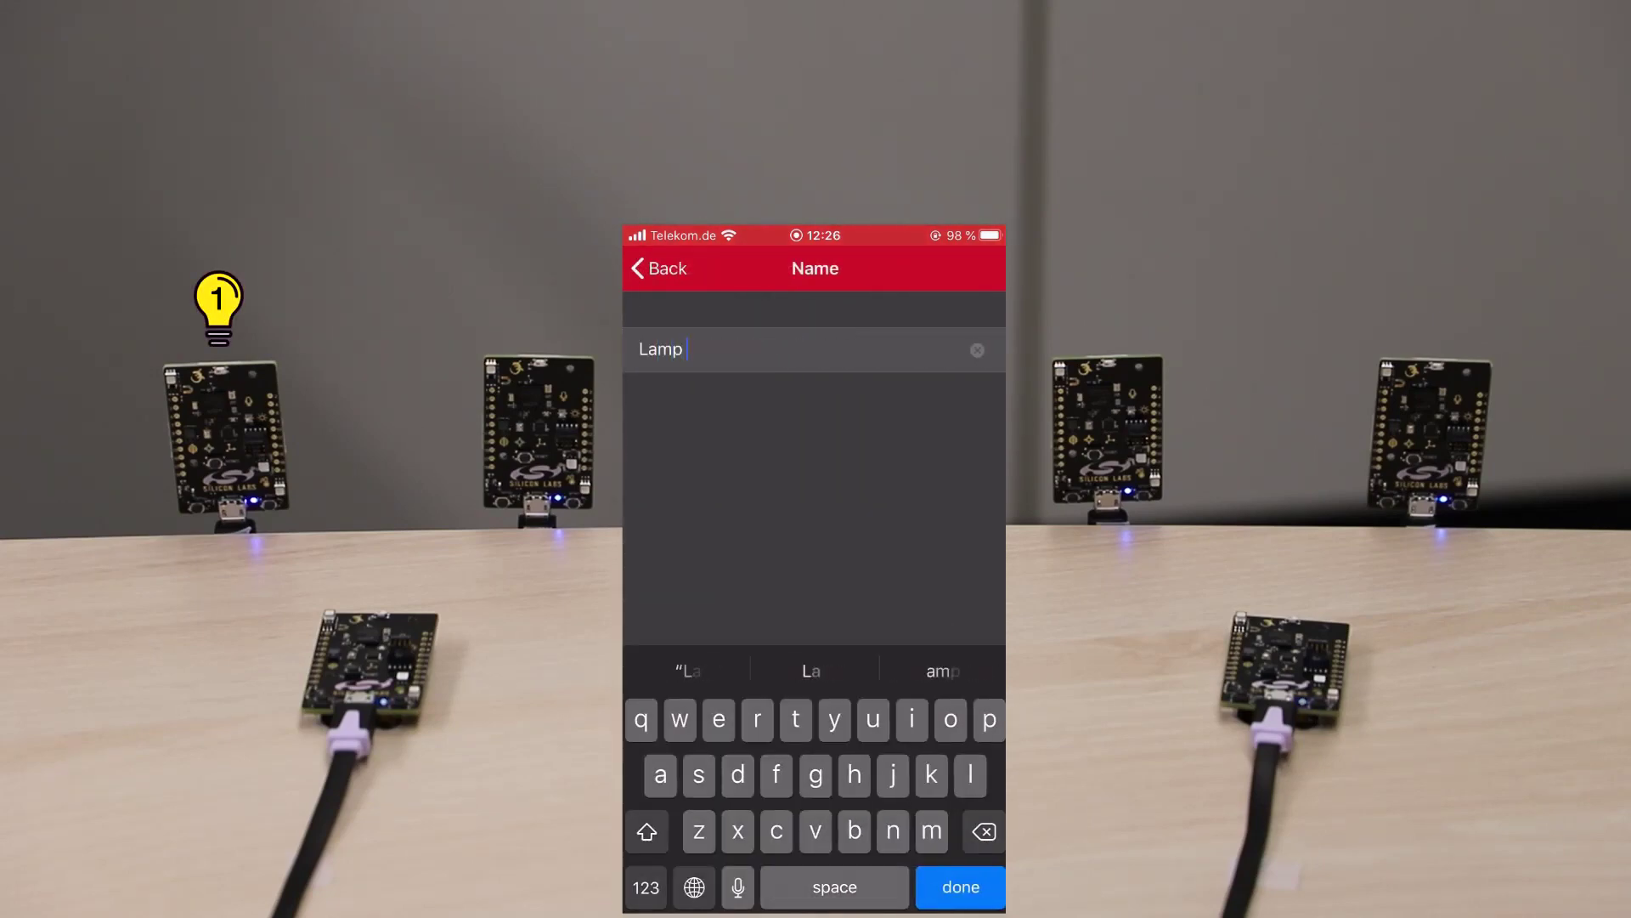
type(" 1")
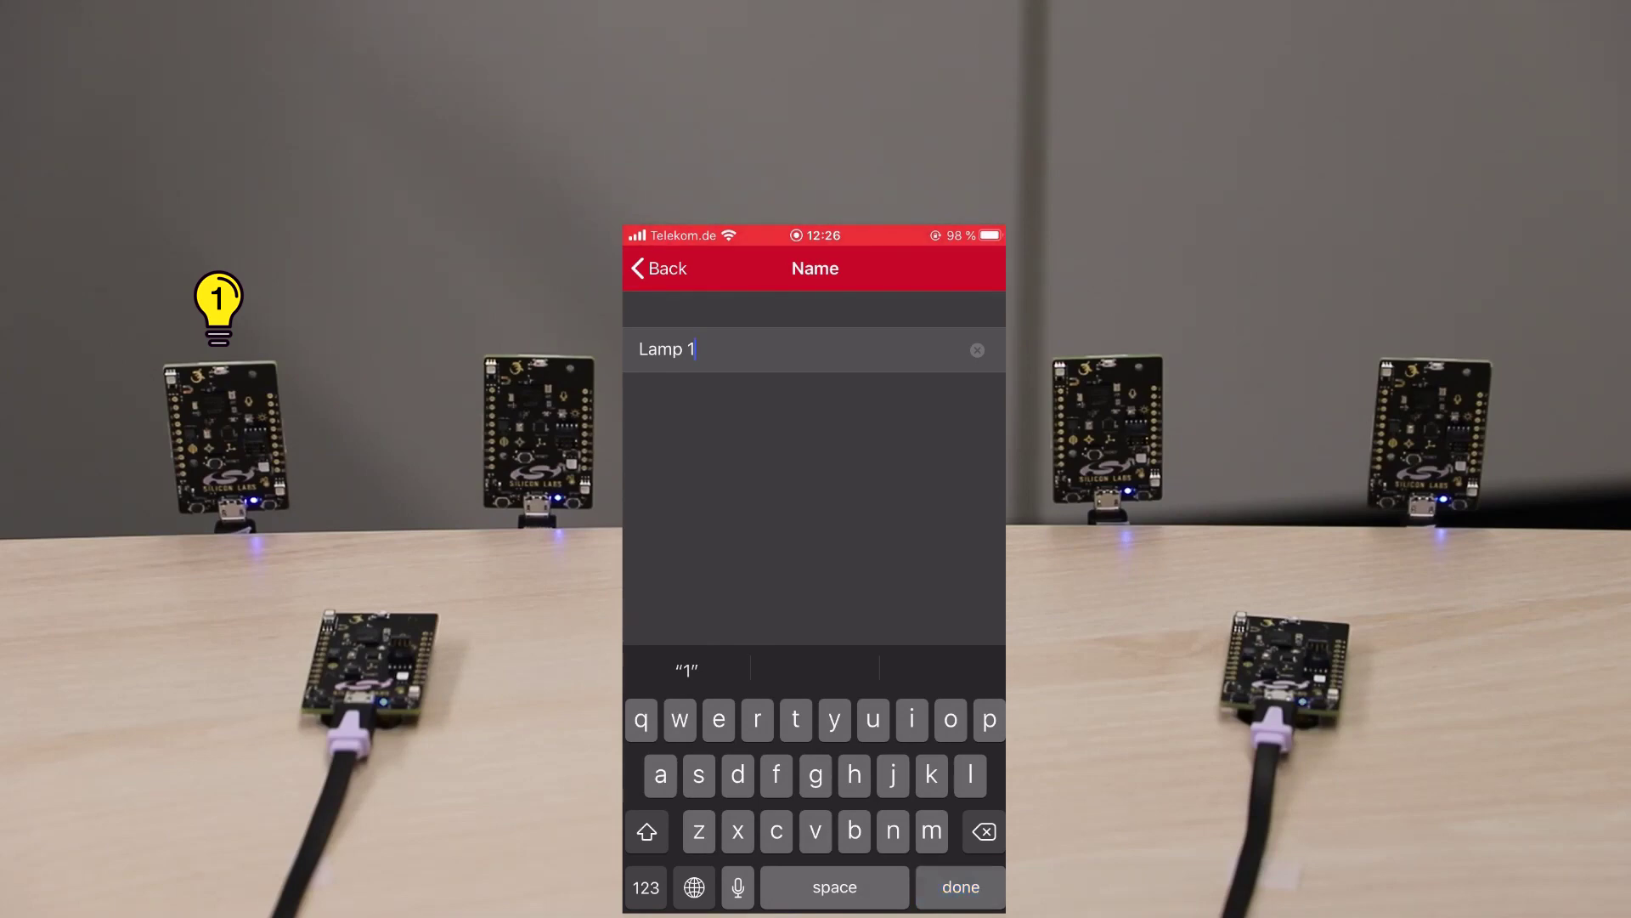
key("Return")
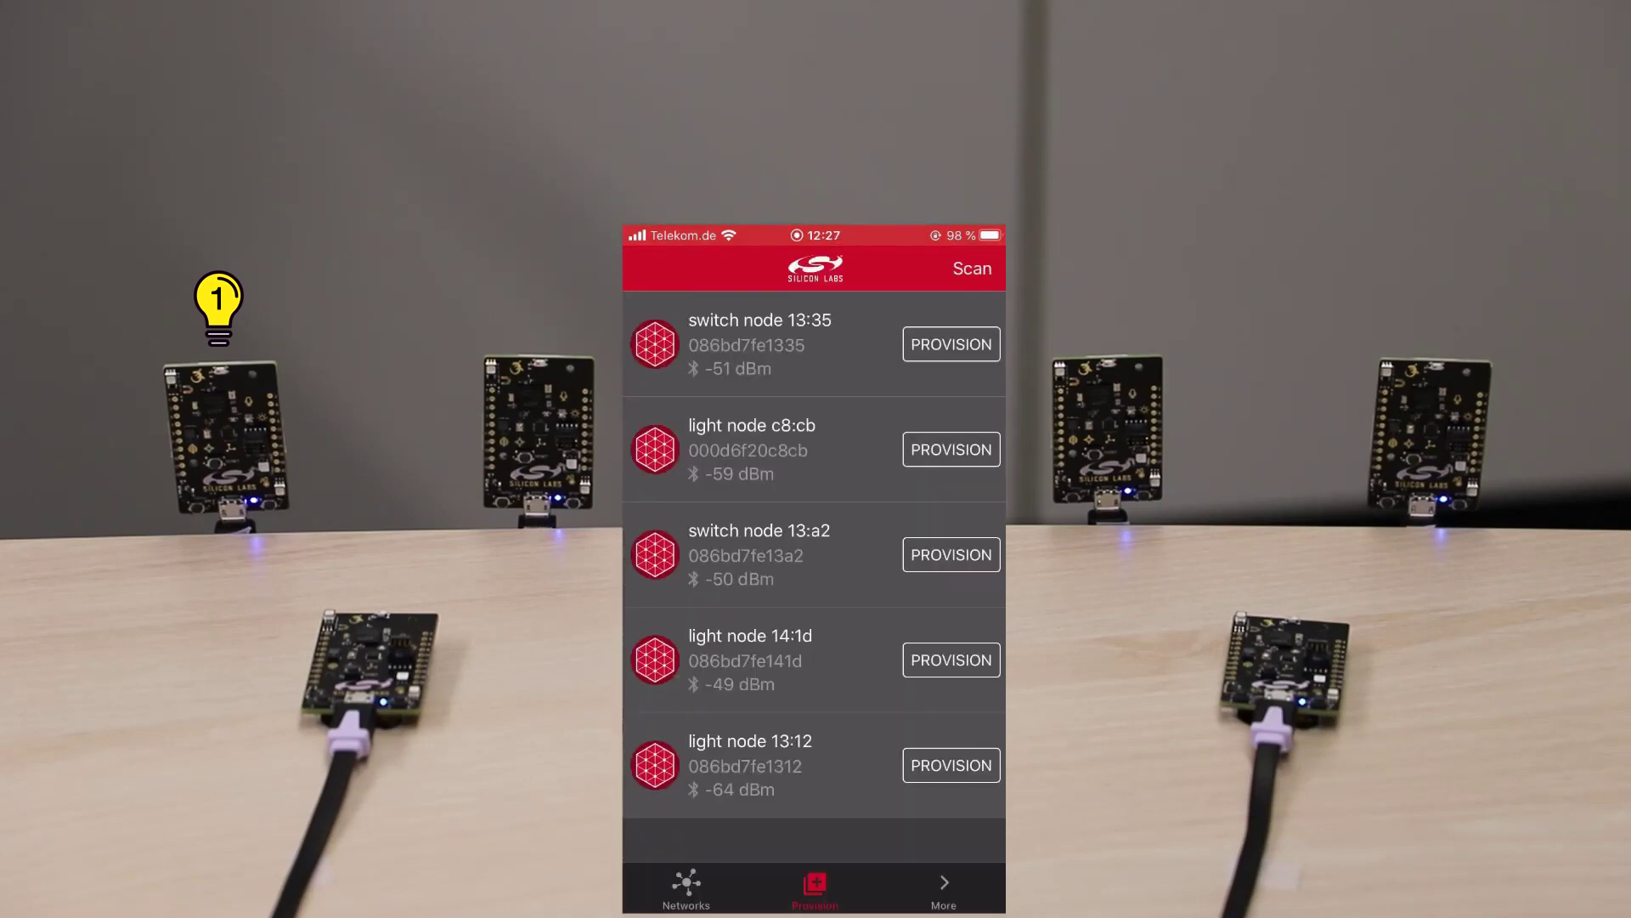
Provision light node 13:12 as Lamp 2 and return to the provisioning list
left_click(951, 765)
left_click(971, 268)
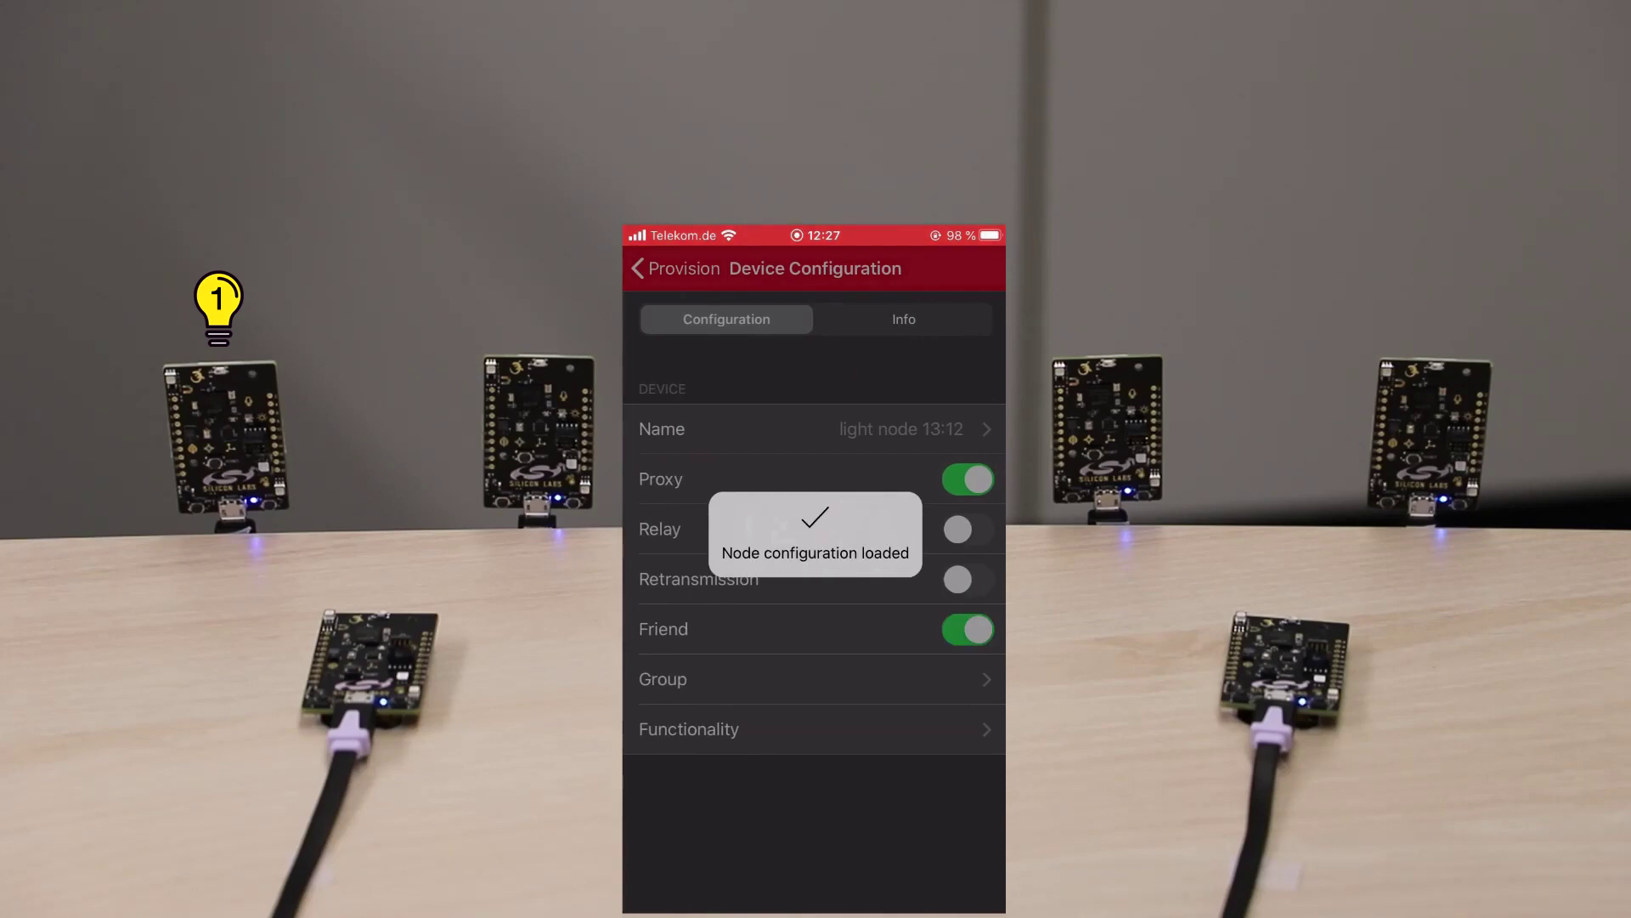
left_click(815, 428)
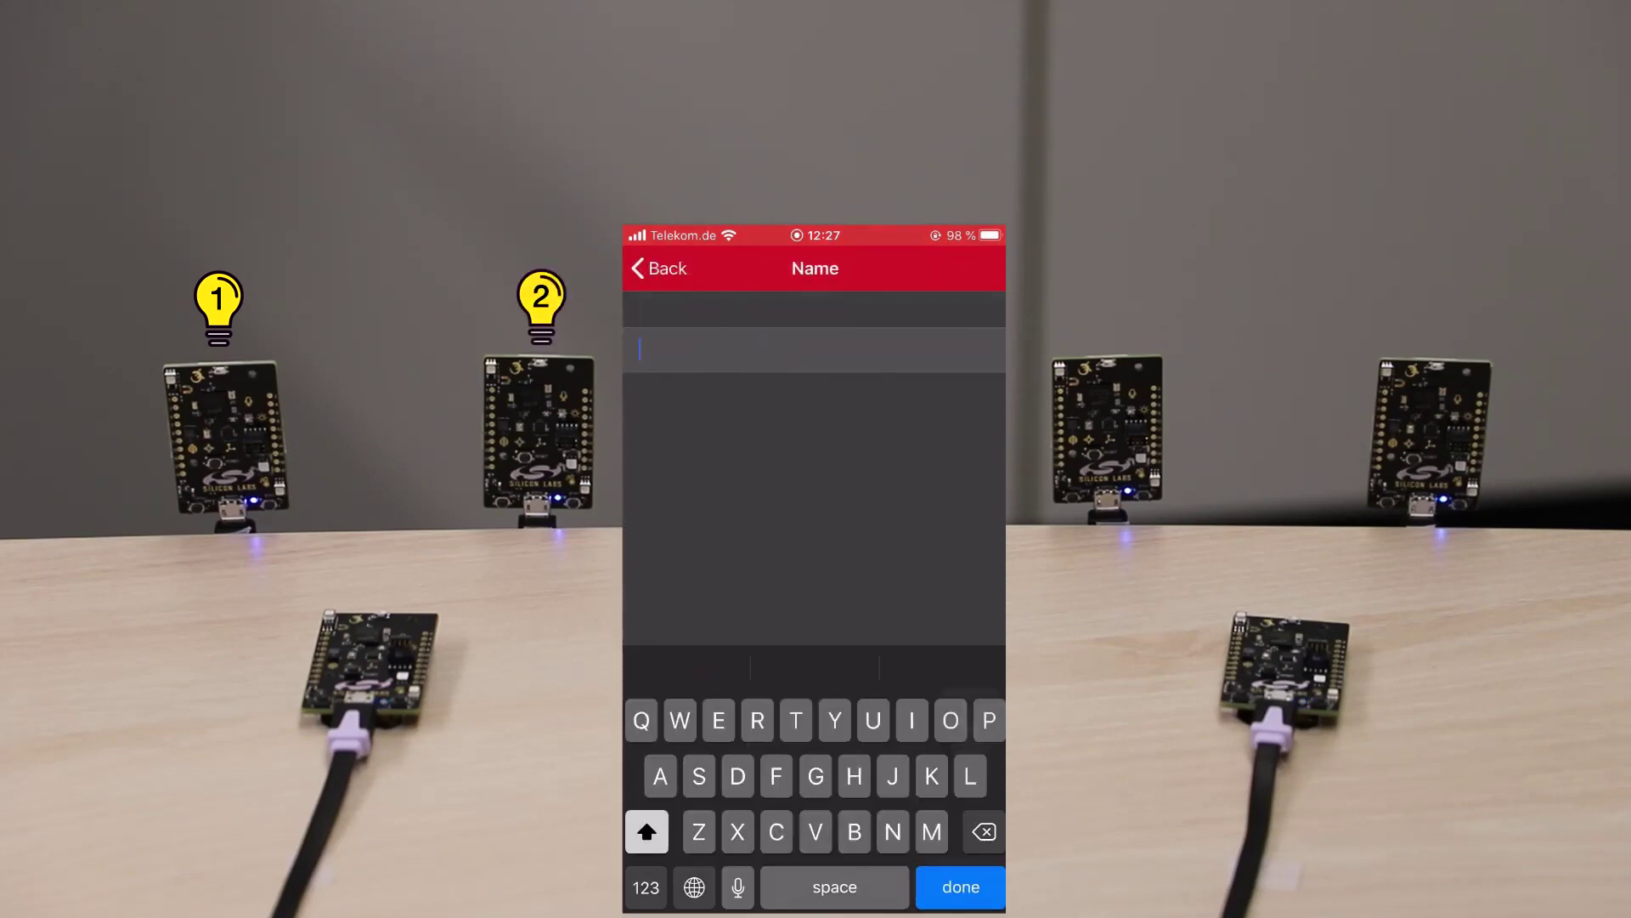
type("Lamp 2")
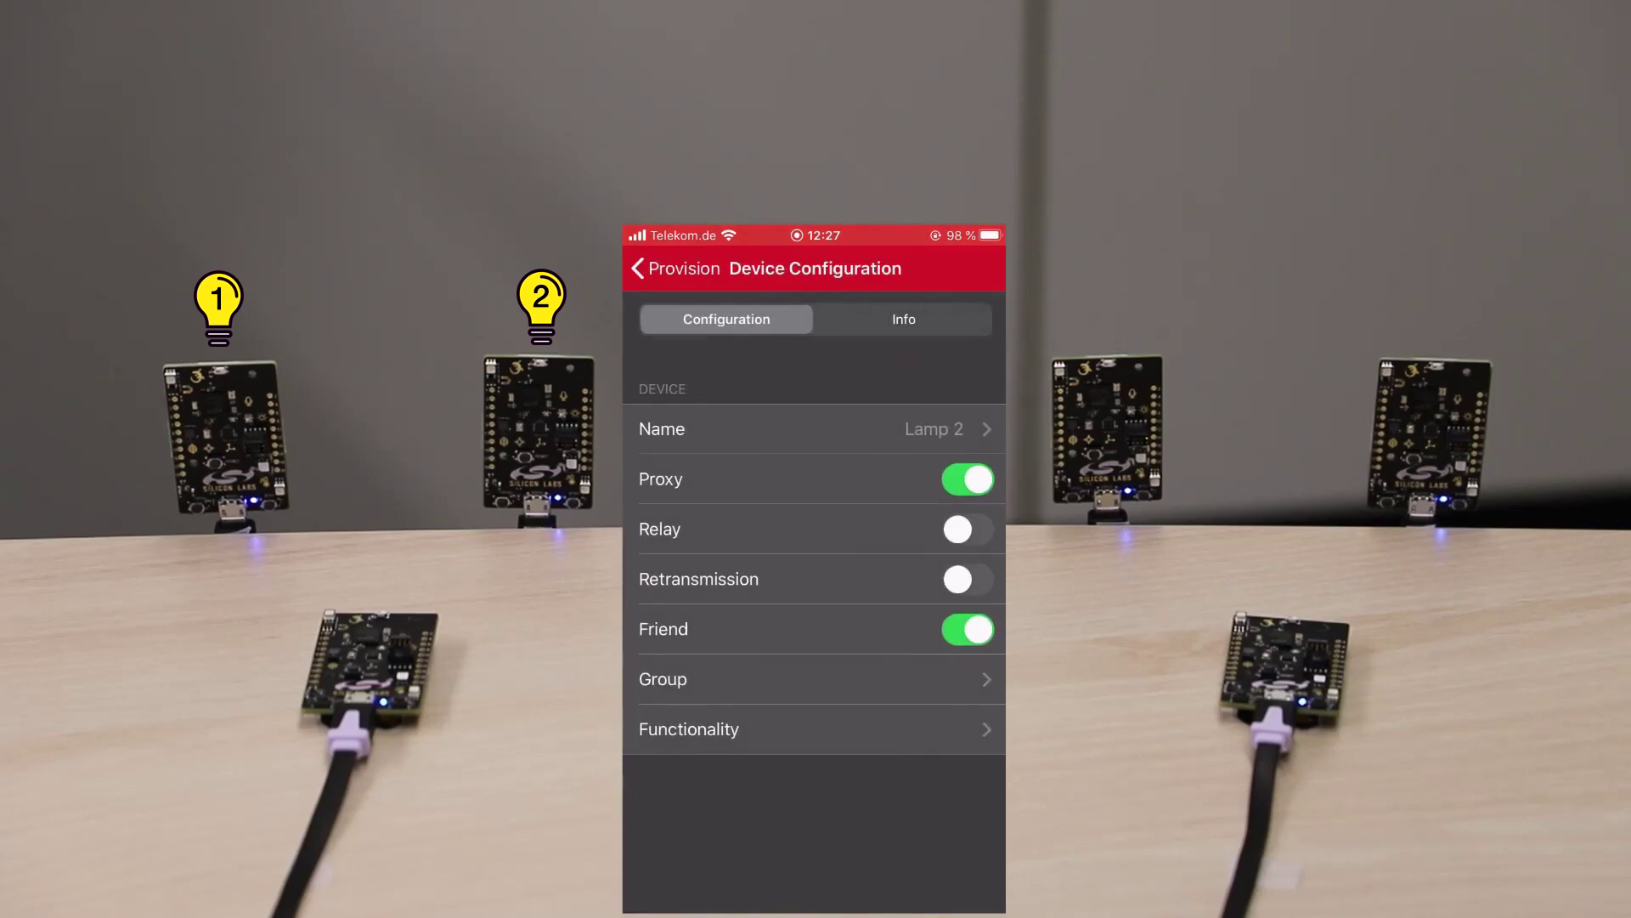
left_click(675, 268)
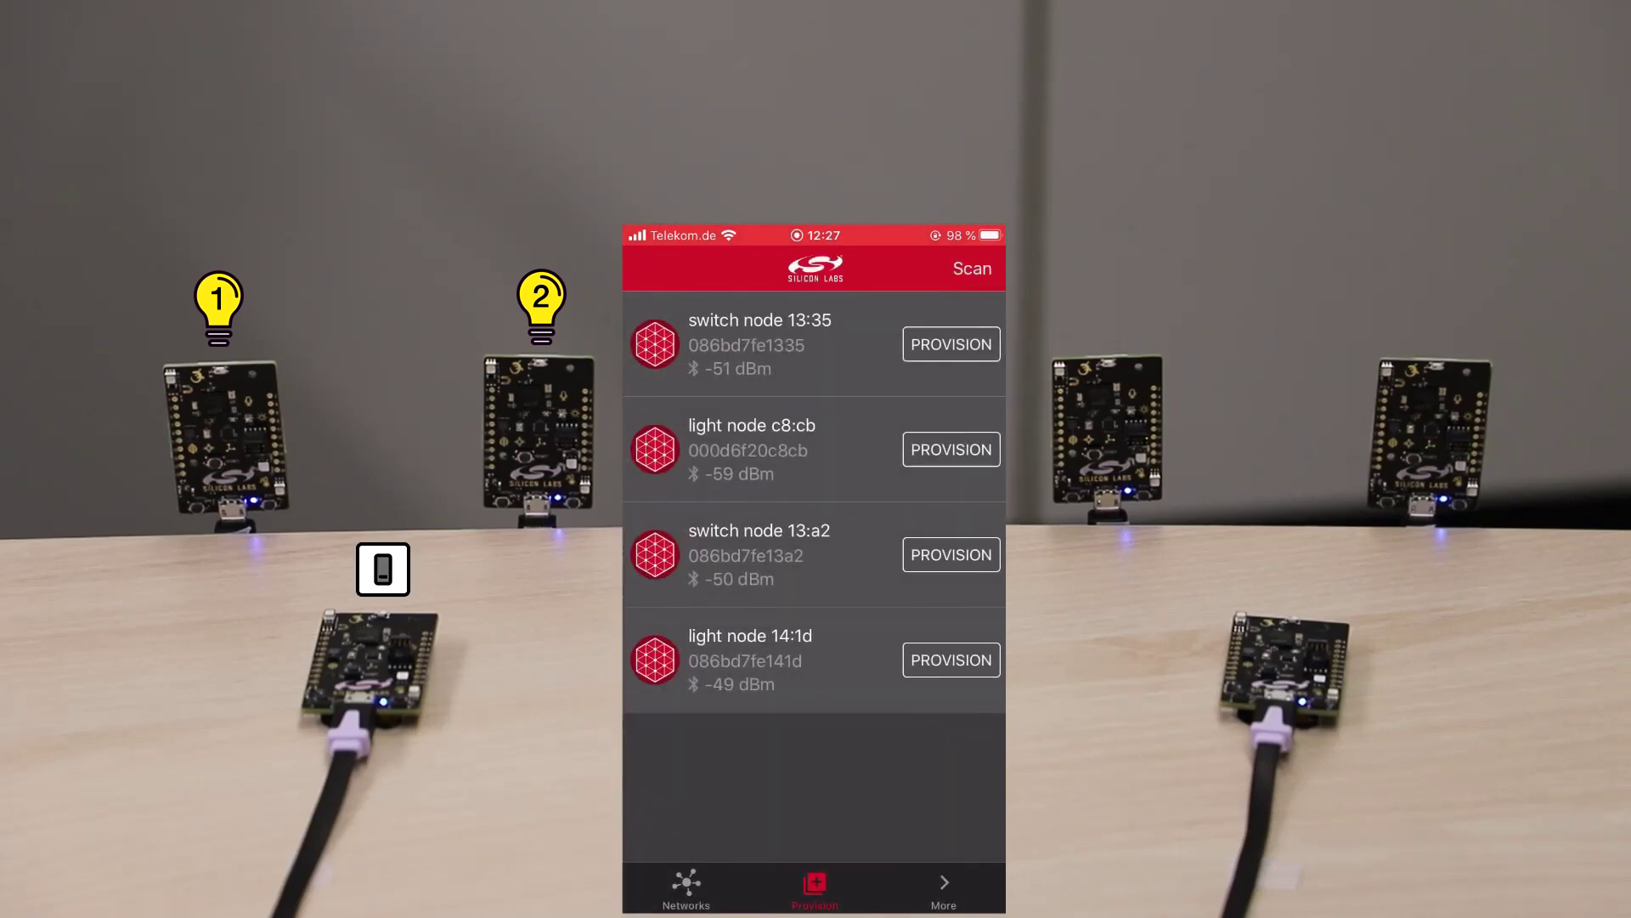
Provision switch node 13:35 and rename it Switch Bedroom
left_click(951, 345)
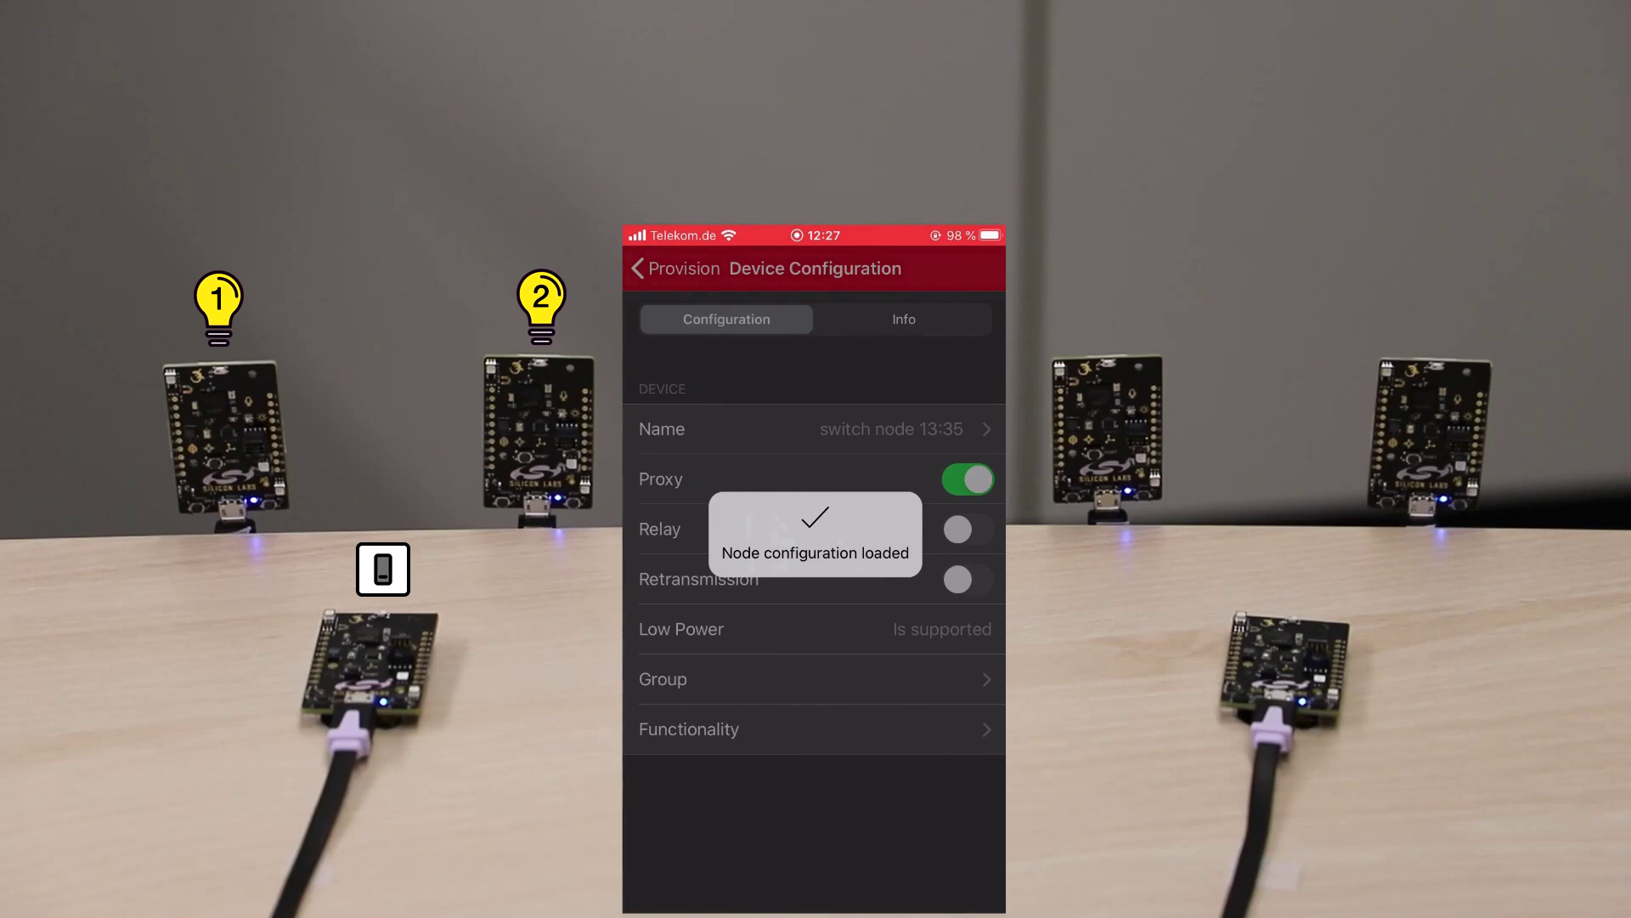
left_click(816, 428)
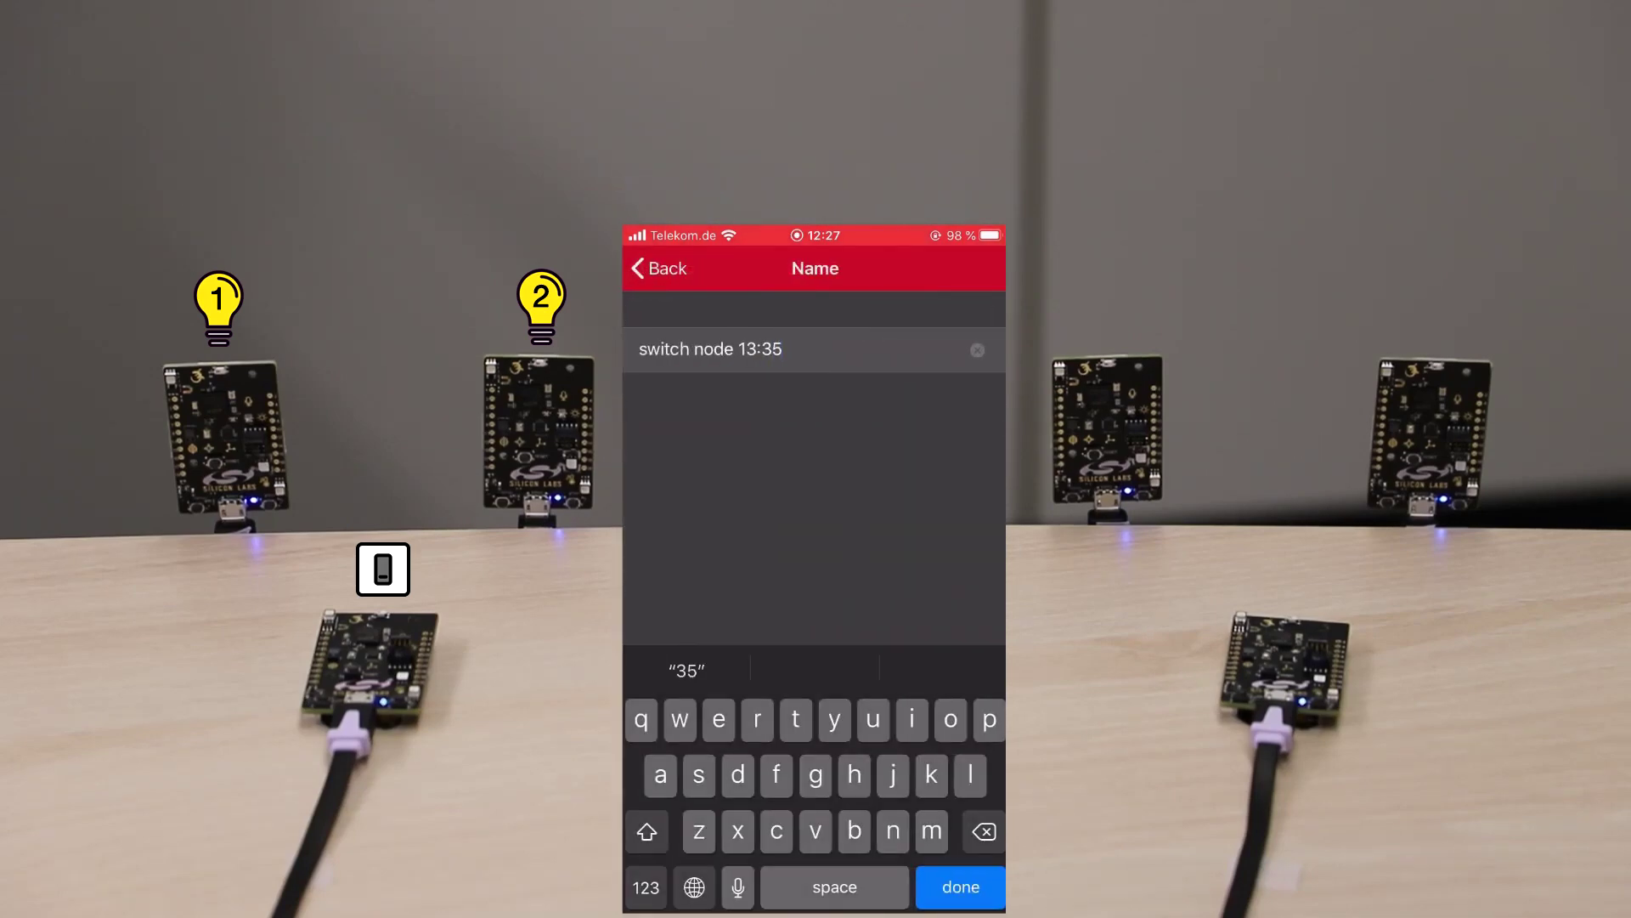
left_click(977, 350)
type("Switch ")
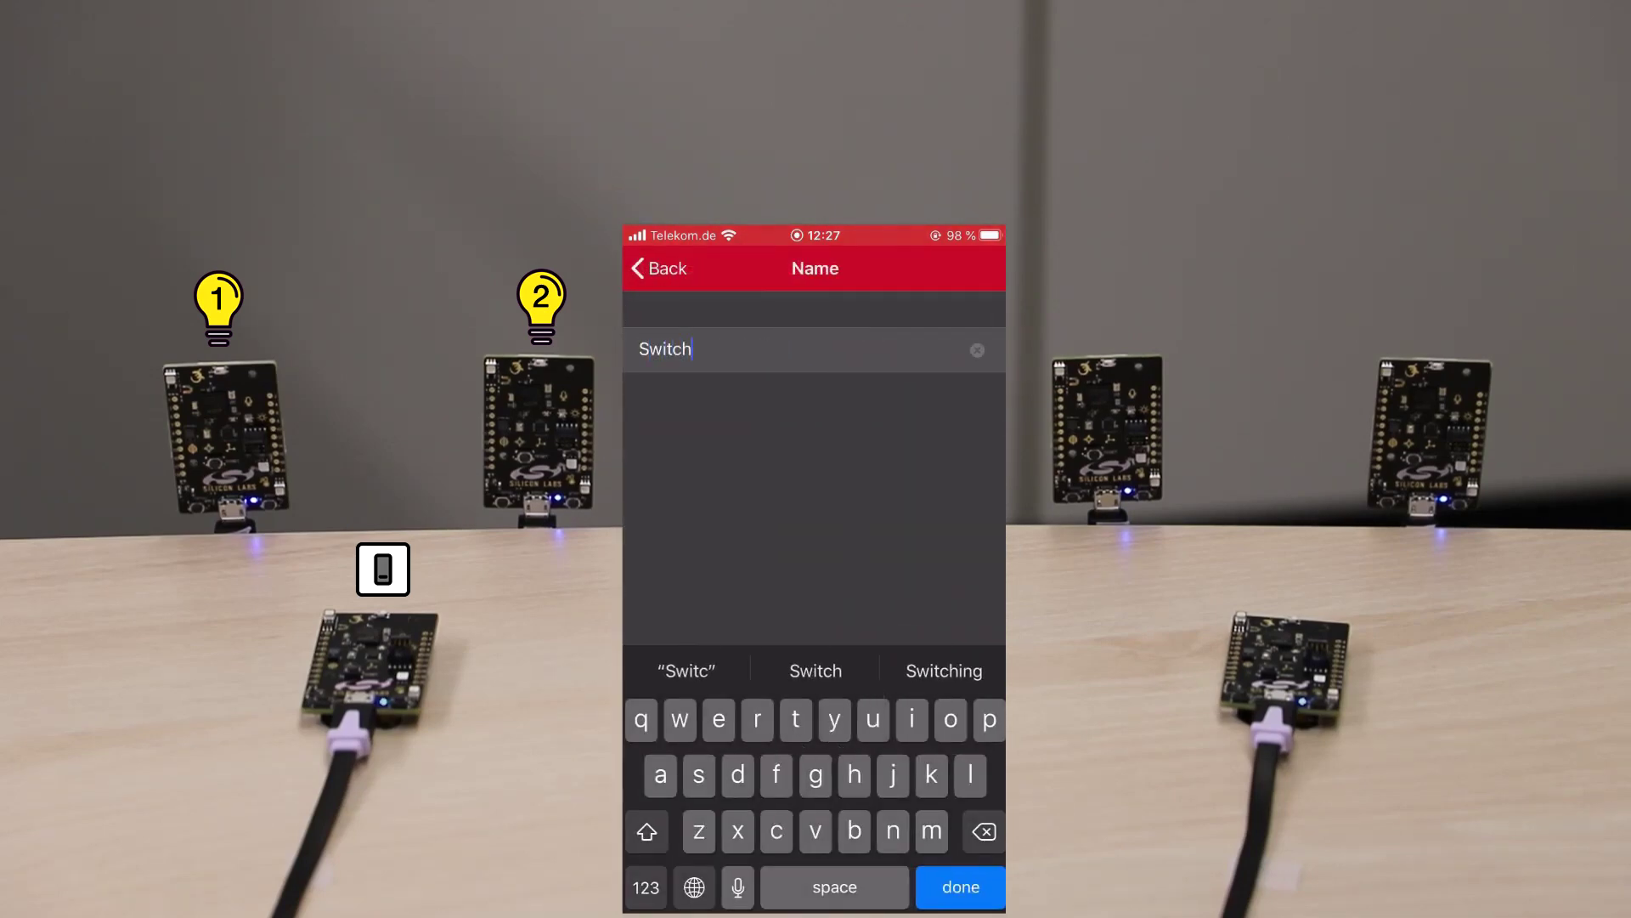
type("Bedr")
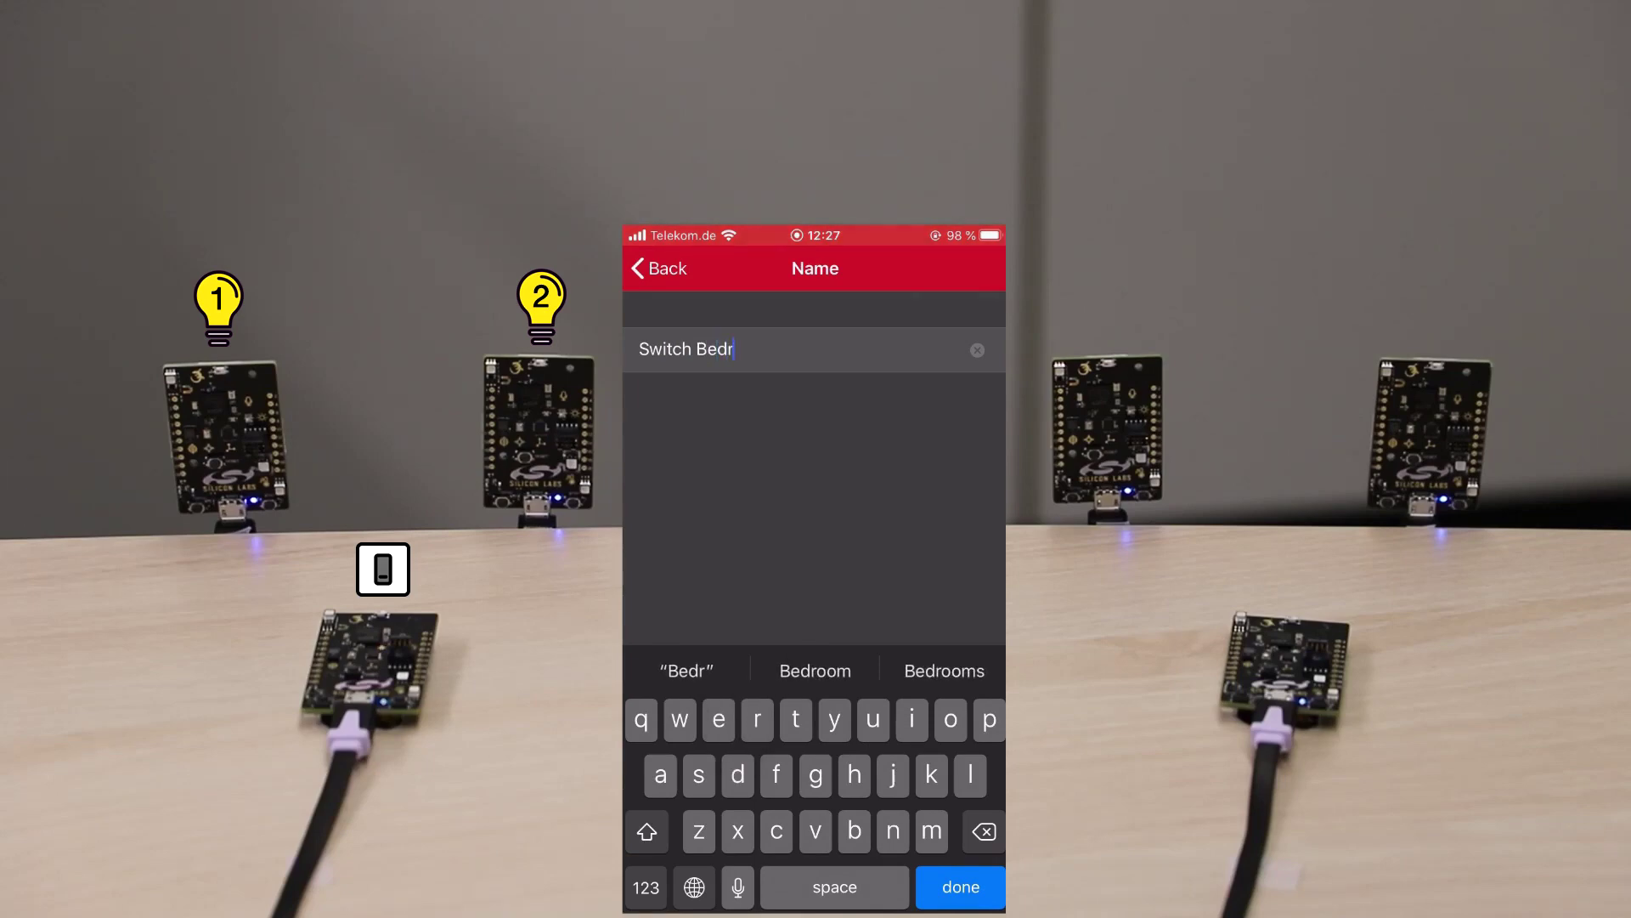
type("oom")
left_click(659, 267)
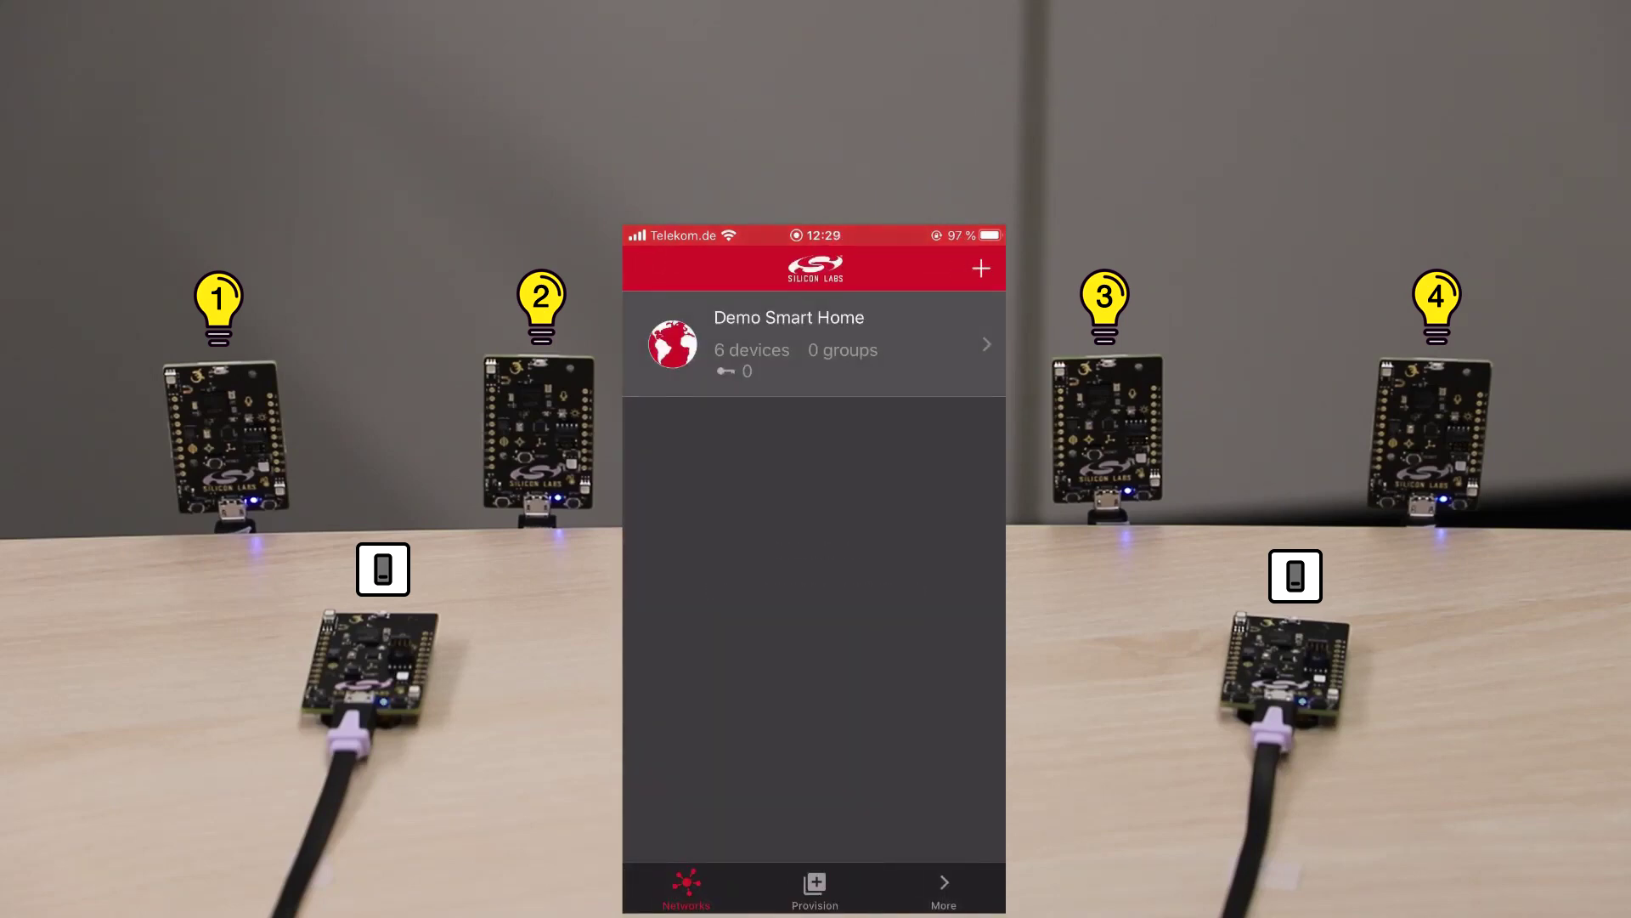
In Demo Smart Home, add a Bedroom group and a Living Room group
left_click(790, 342)
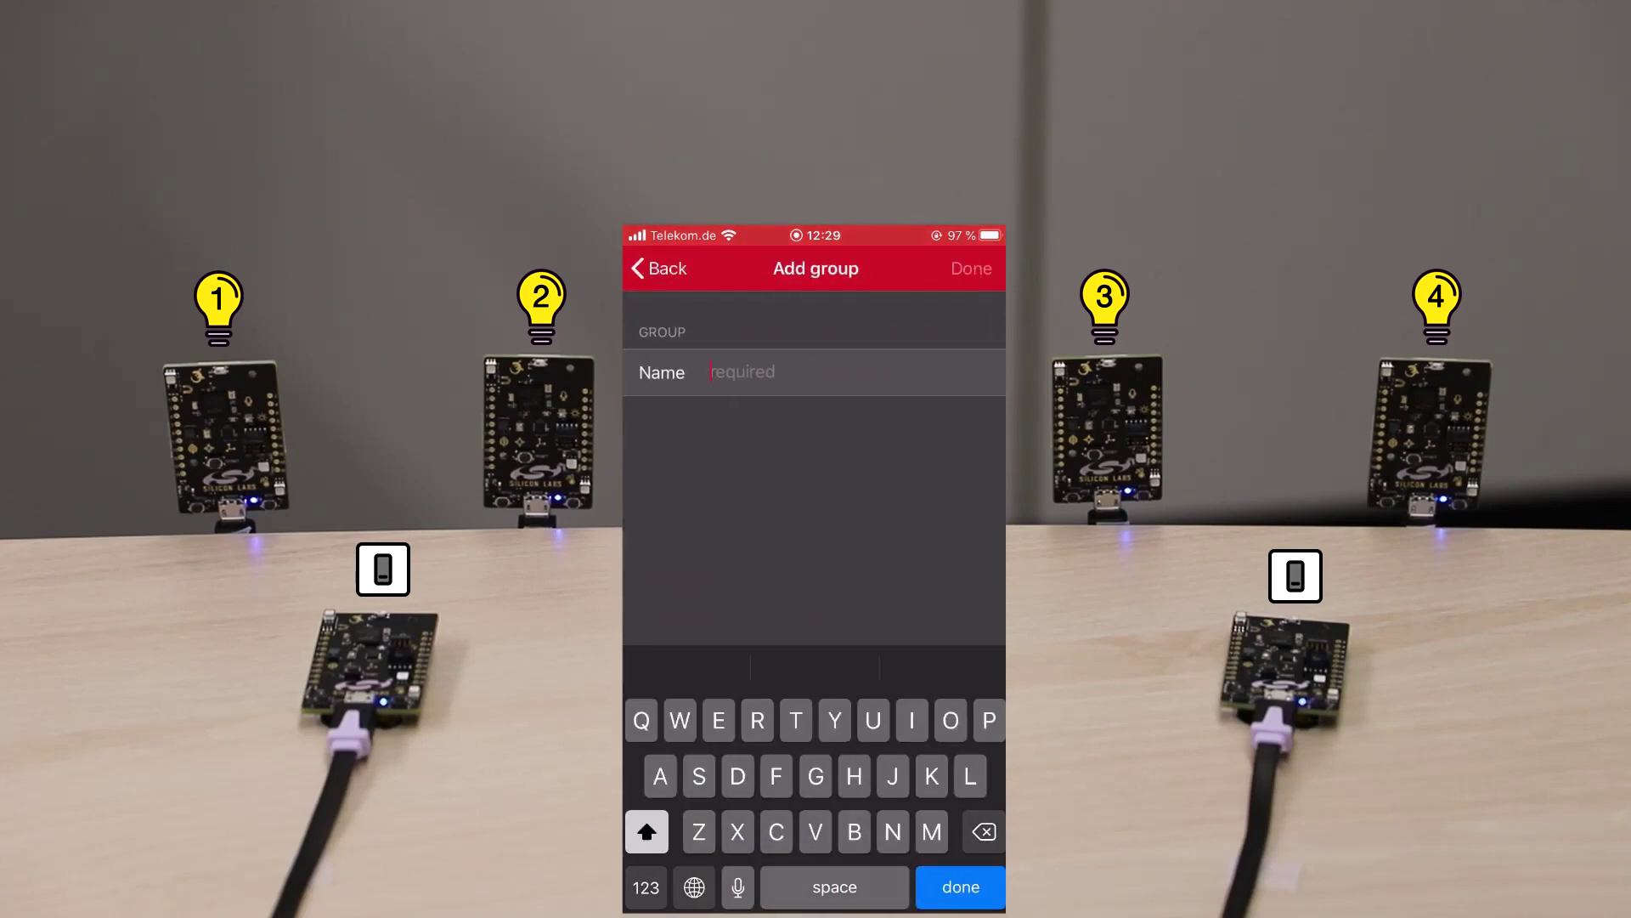
type("Bedroom")
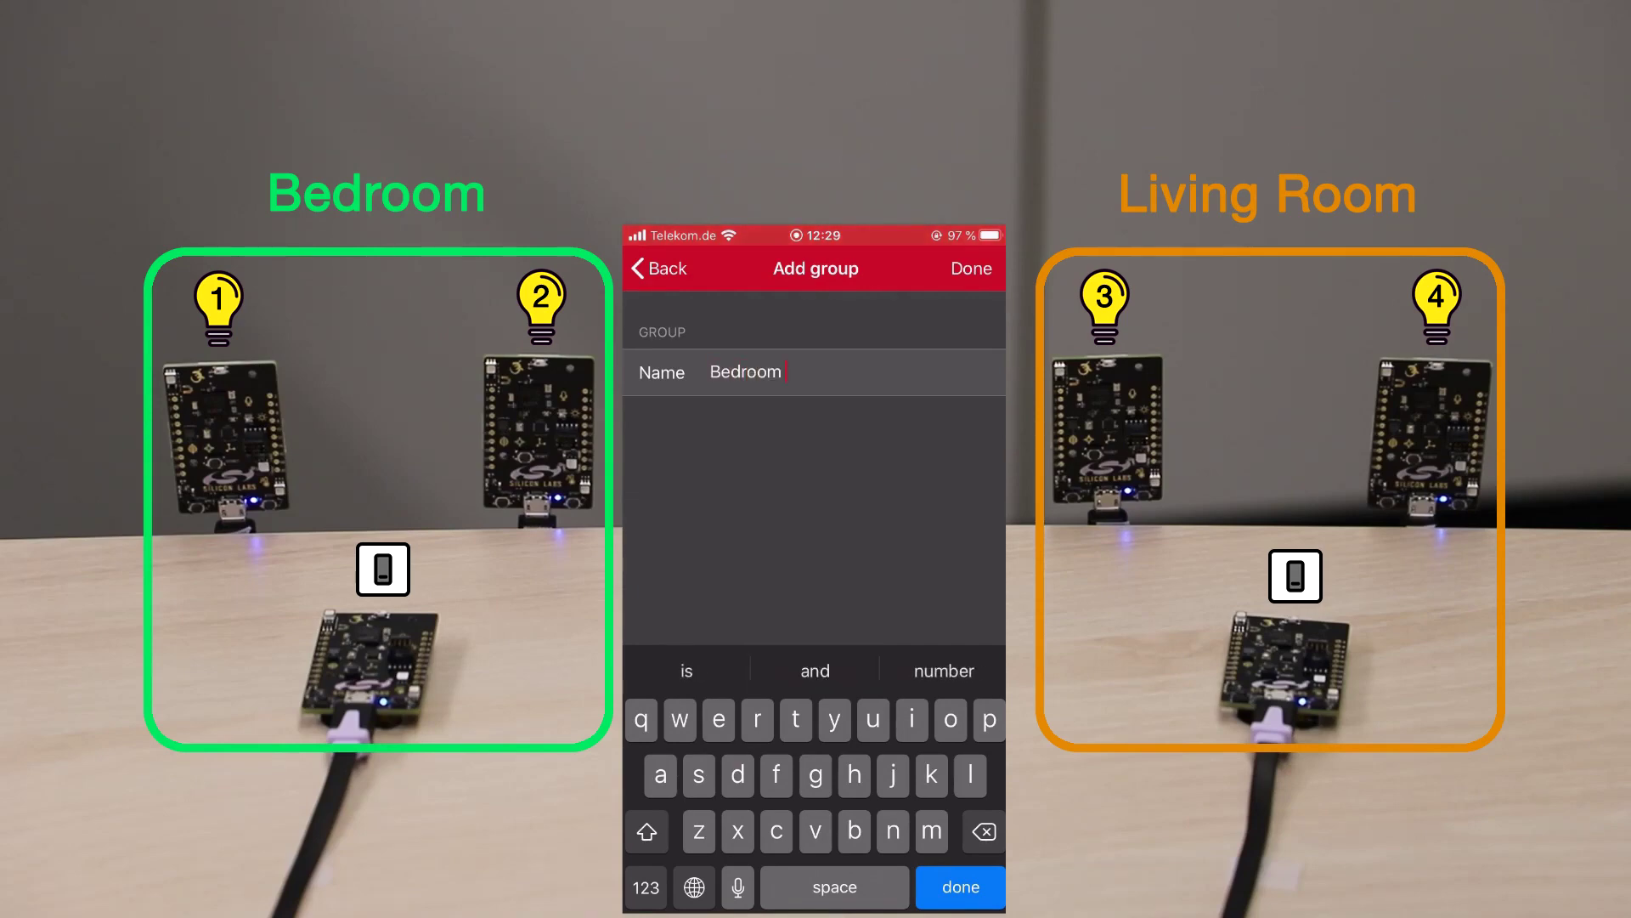
left_click(971, 267)
left_click(976, 266)
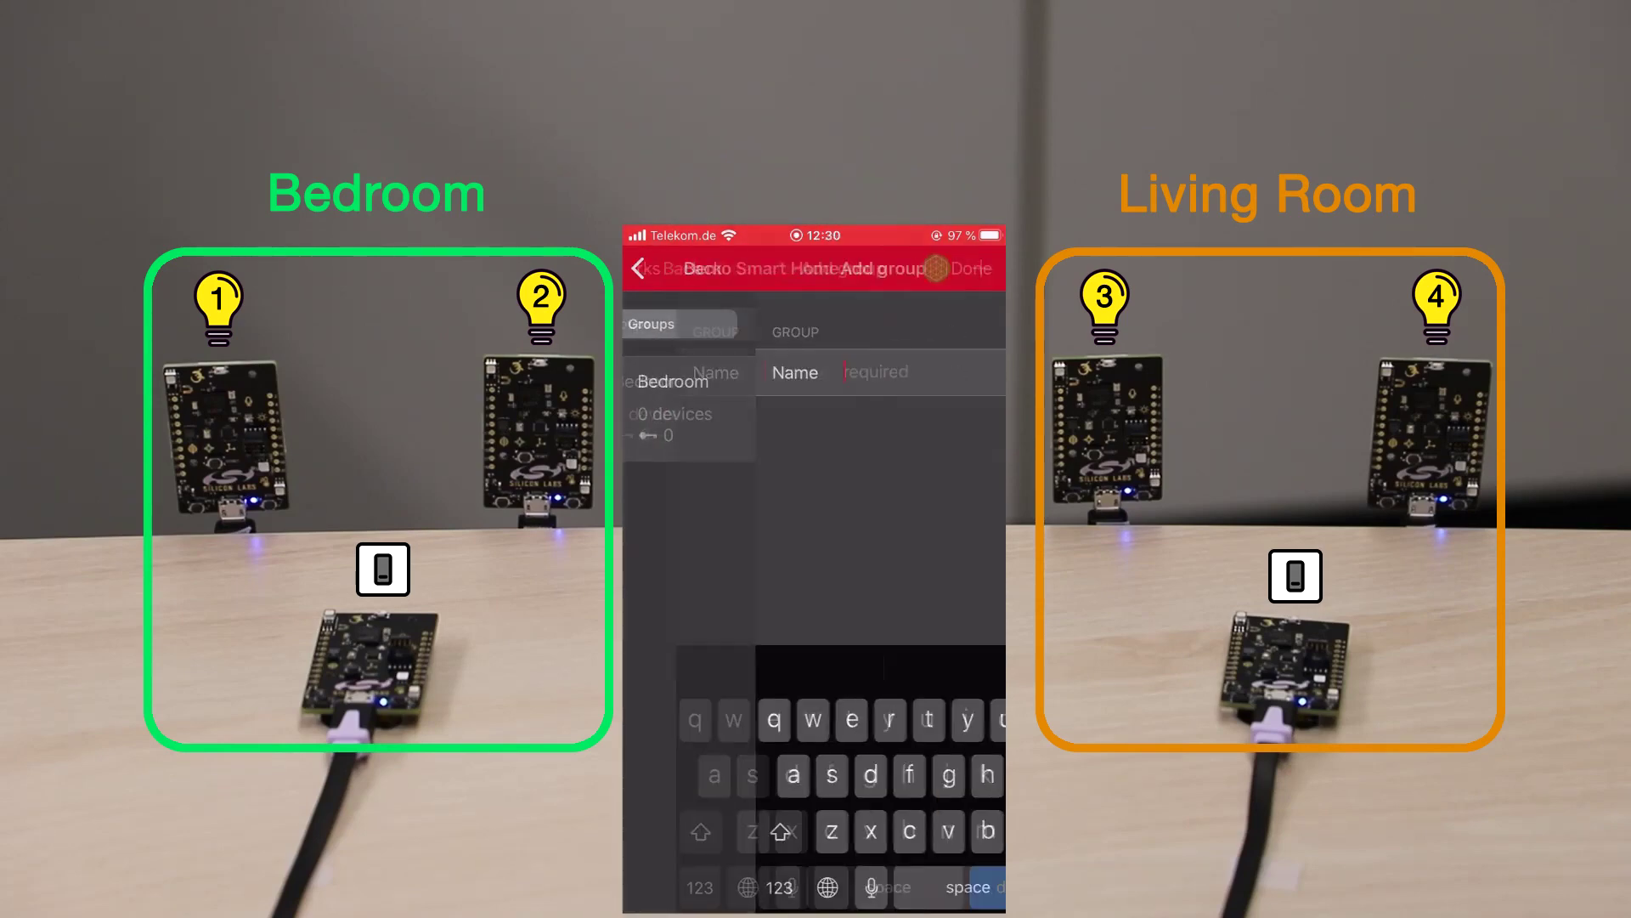
type("Liv")
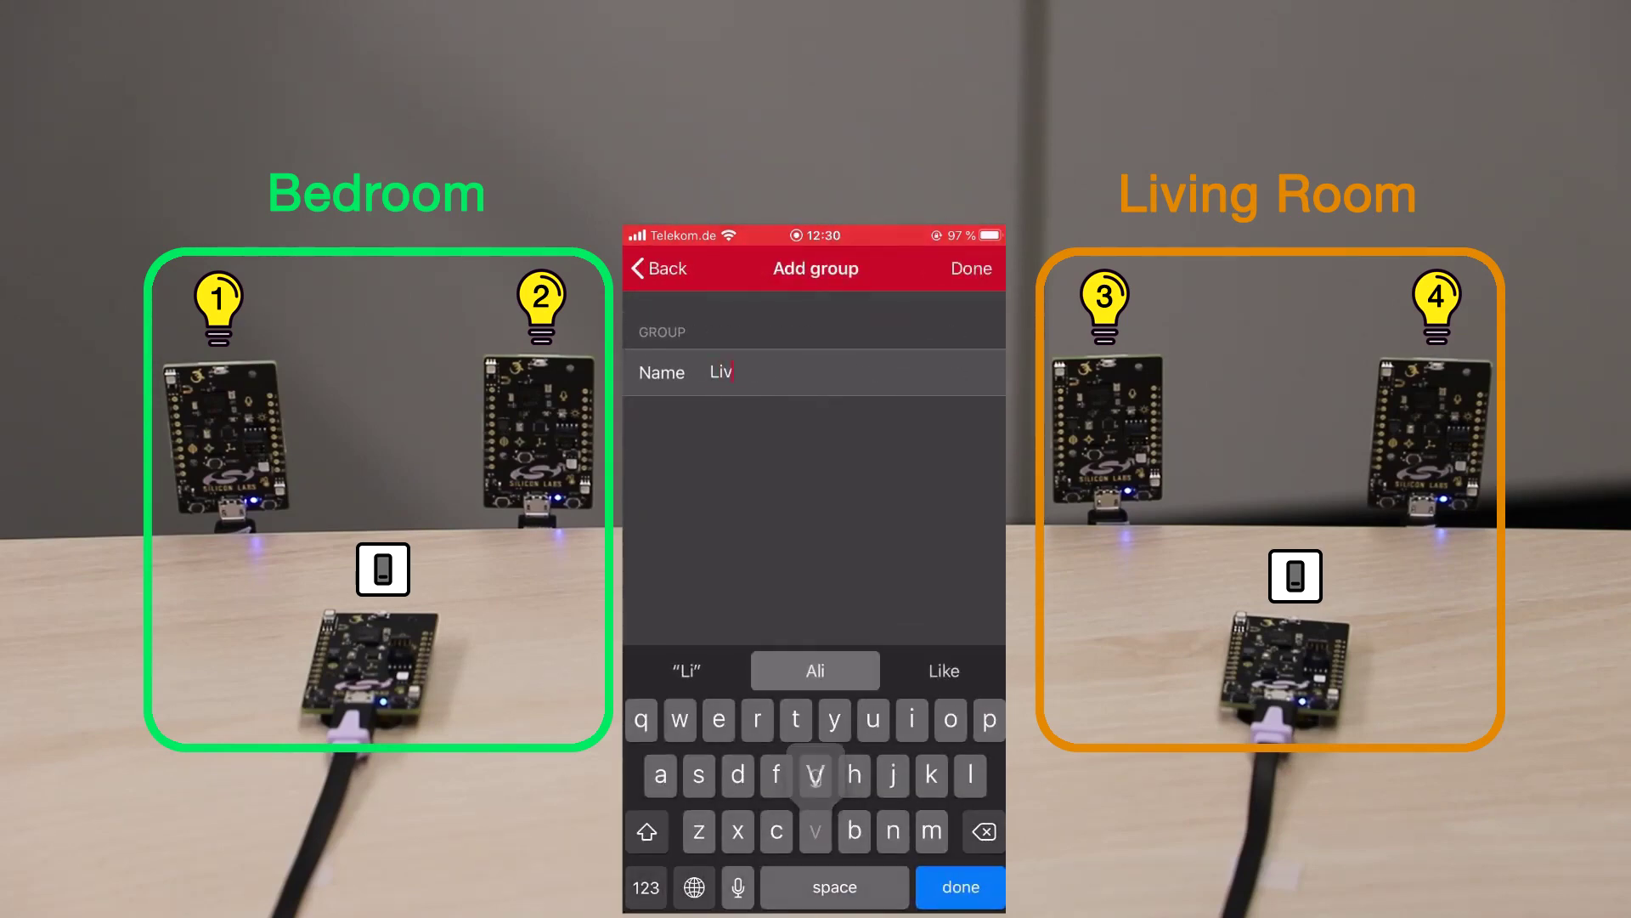
type("ing Room")
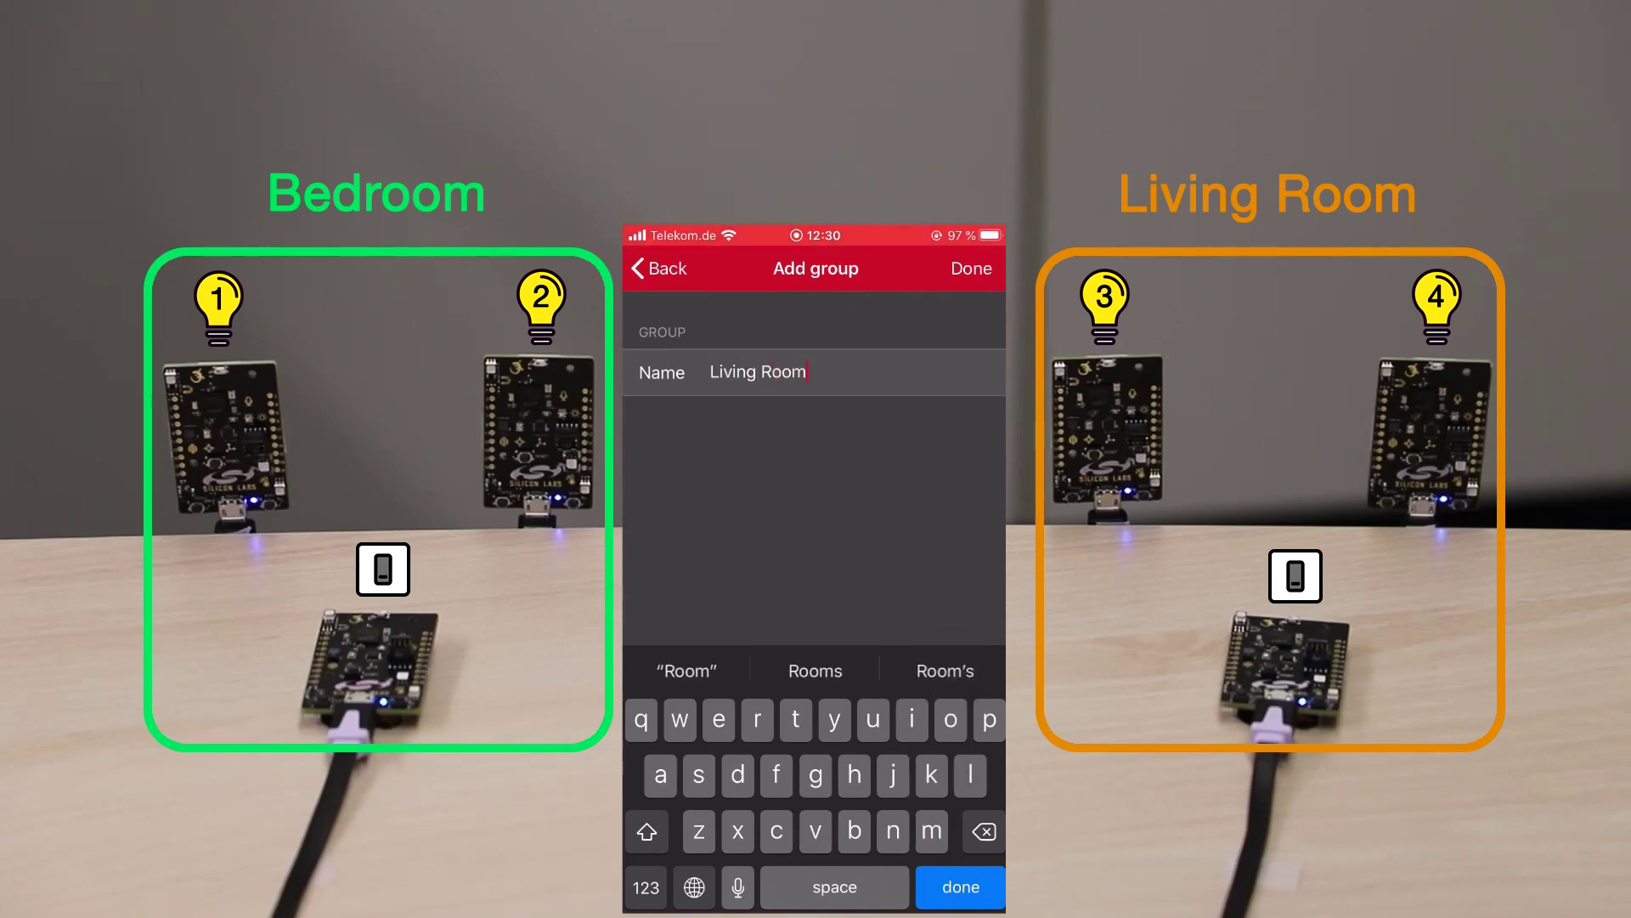
left_click(971, 267)
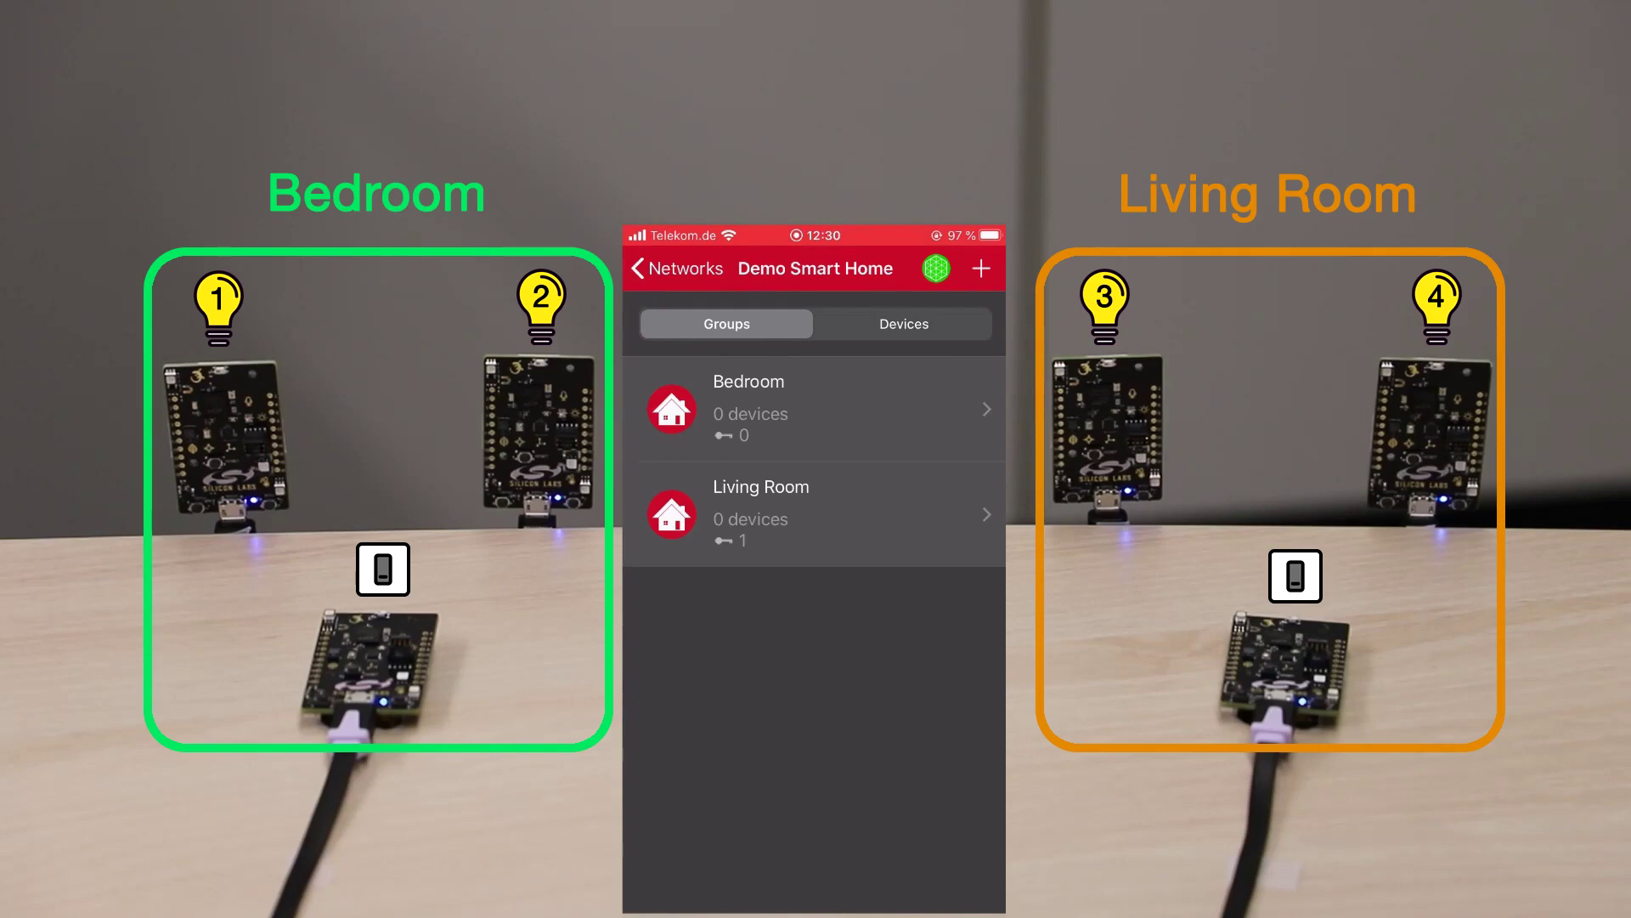
Assign Lamp 1 to the Bedroom group with Light CTL Server functionality
left_click(904, 324)
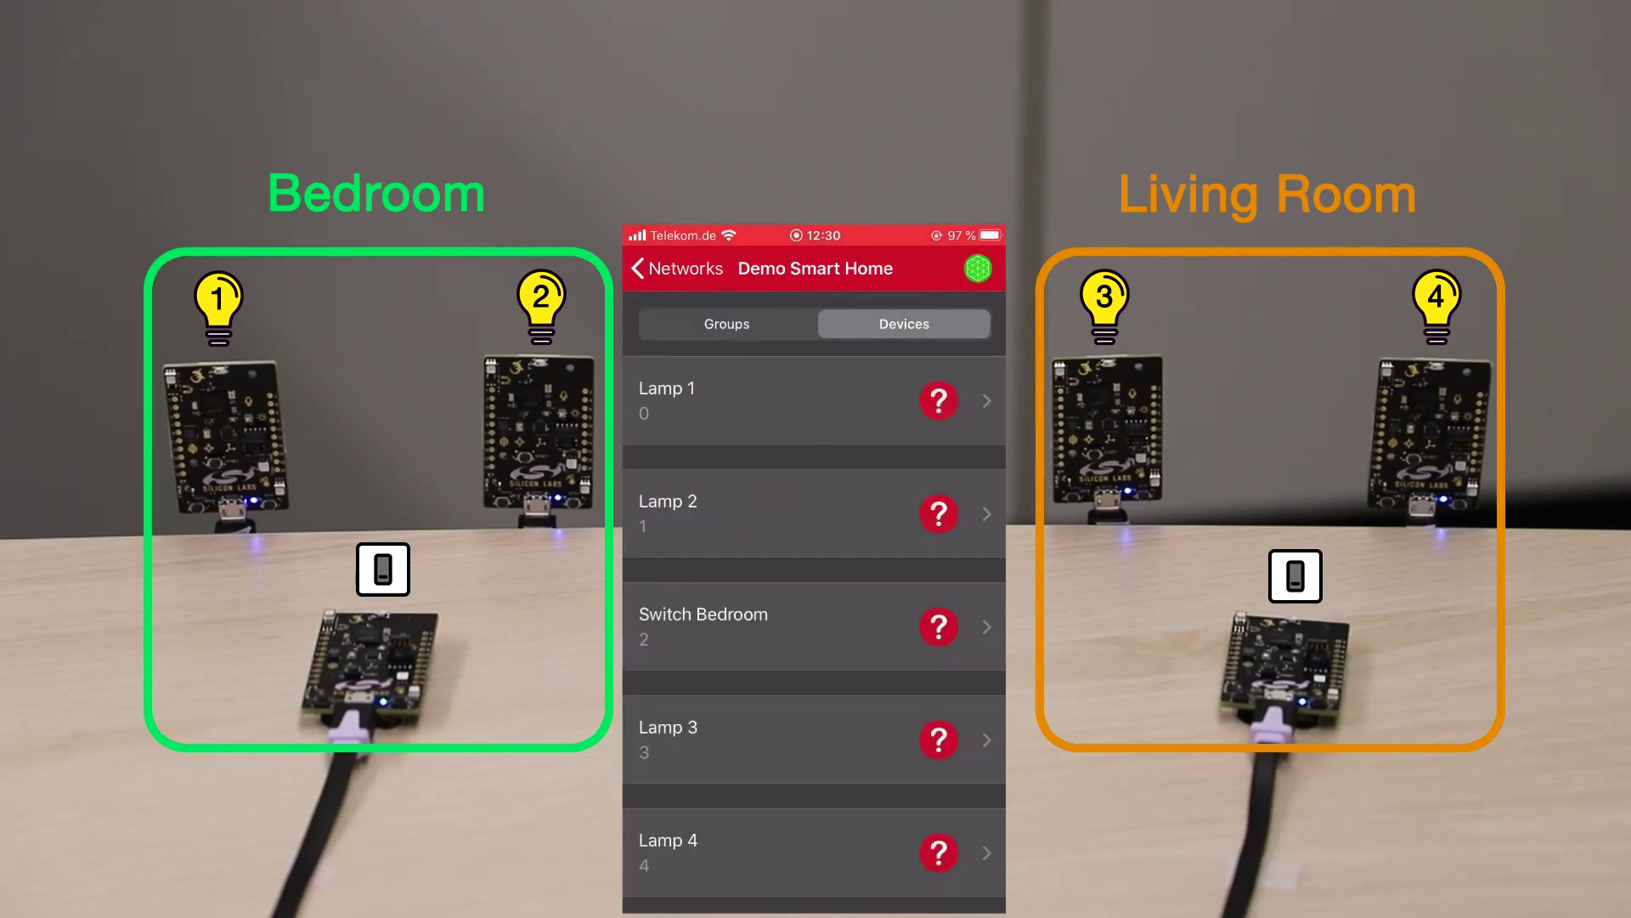
left_click(765, 401)
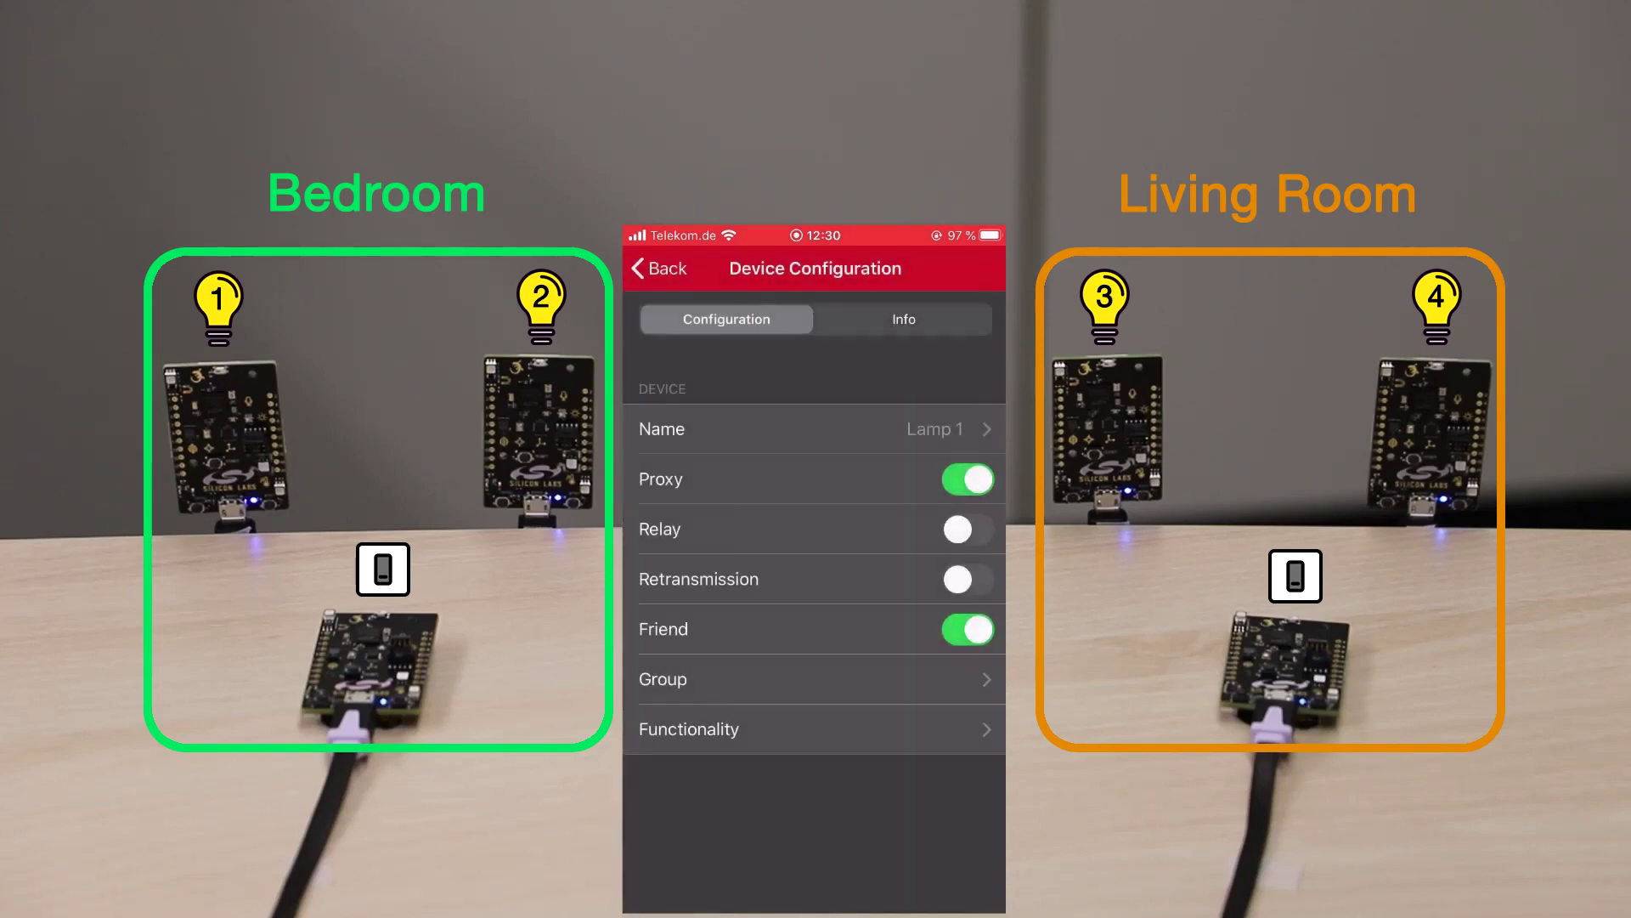
left_click(688, 678)
left_click(706, 371)
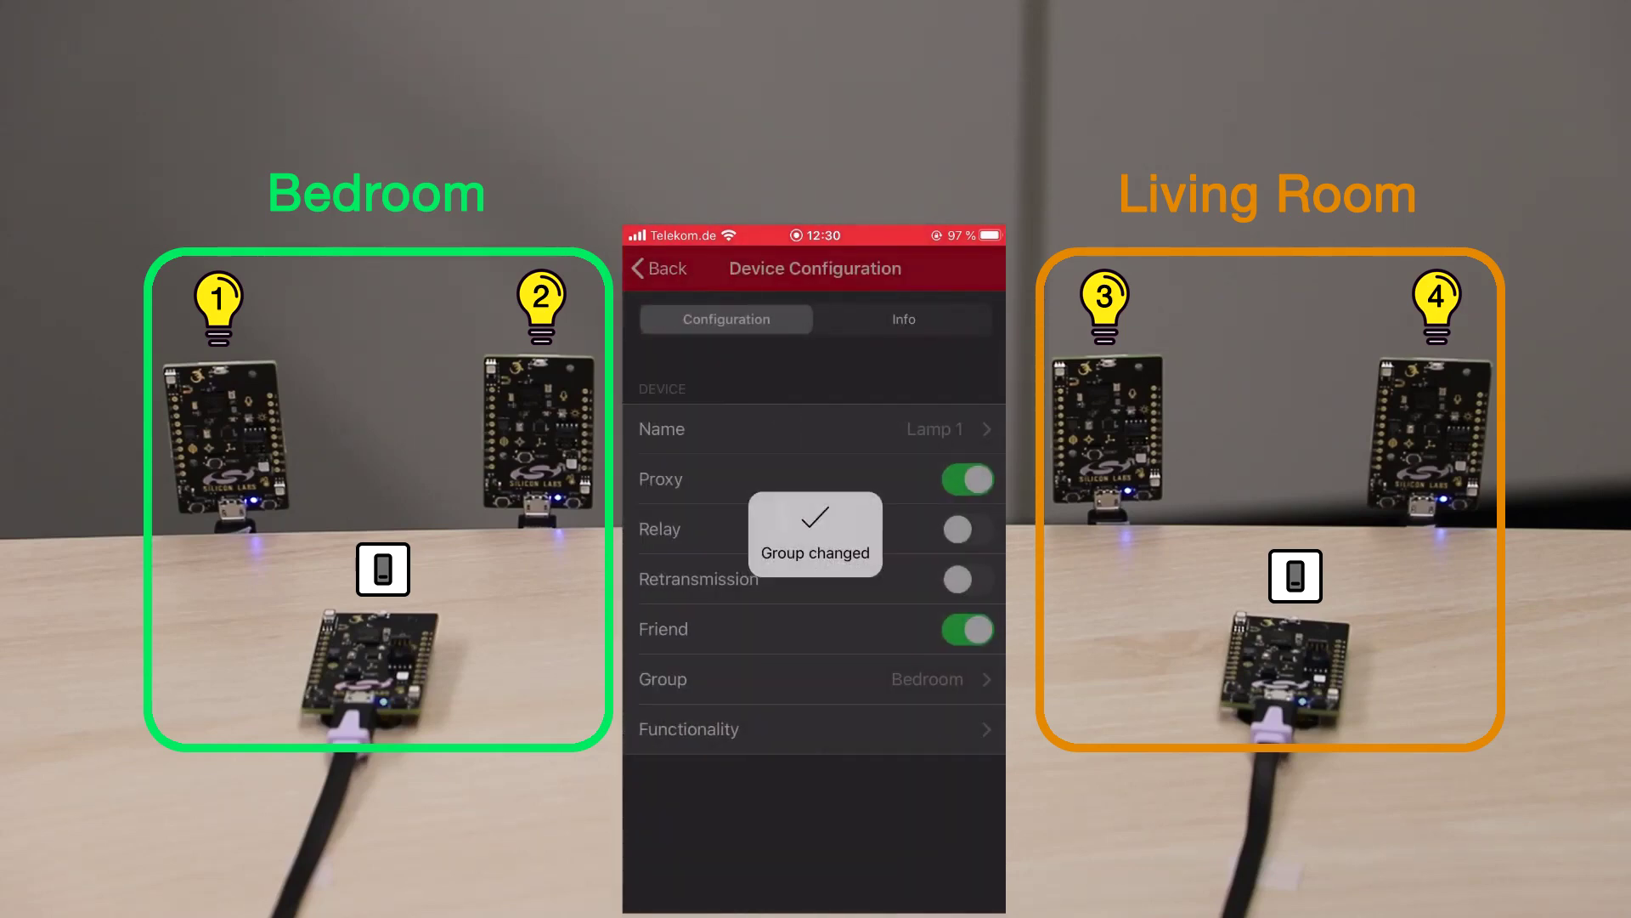
left_click(689, 728)
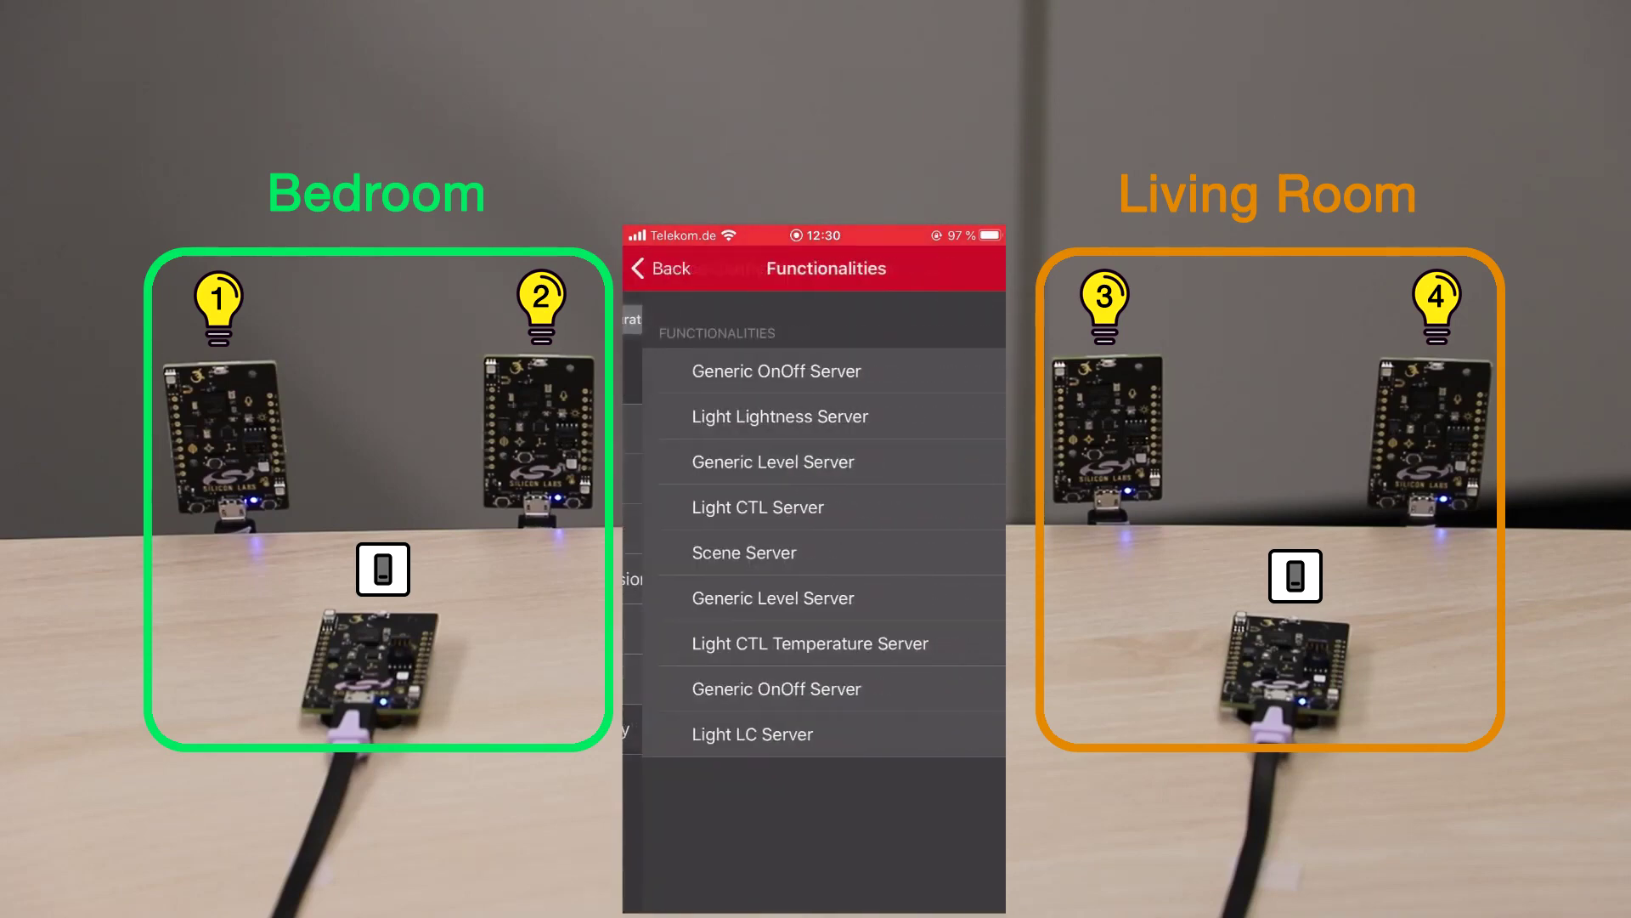
left_click(740, 509)
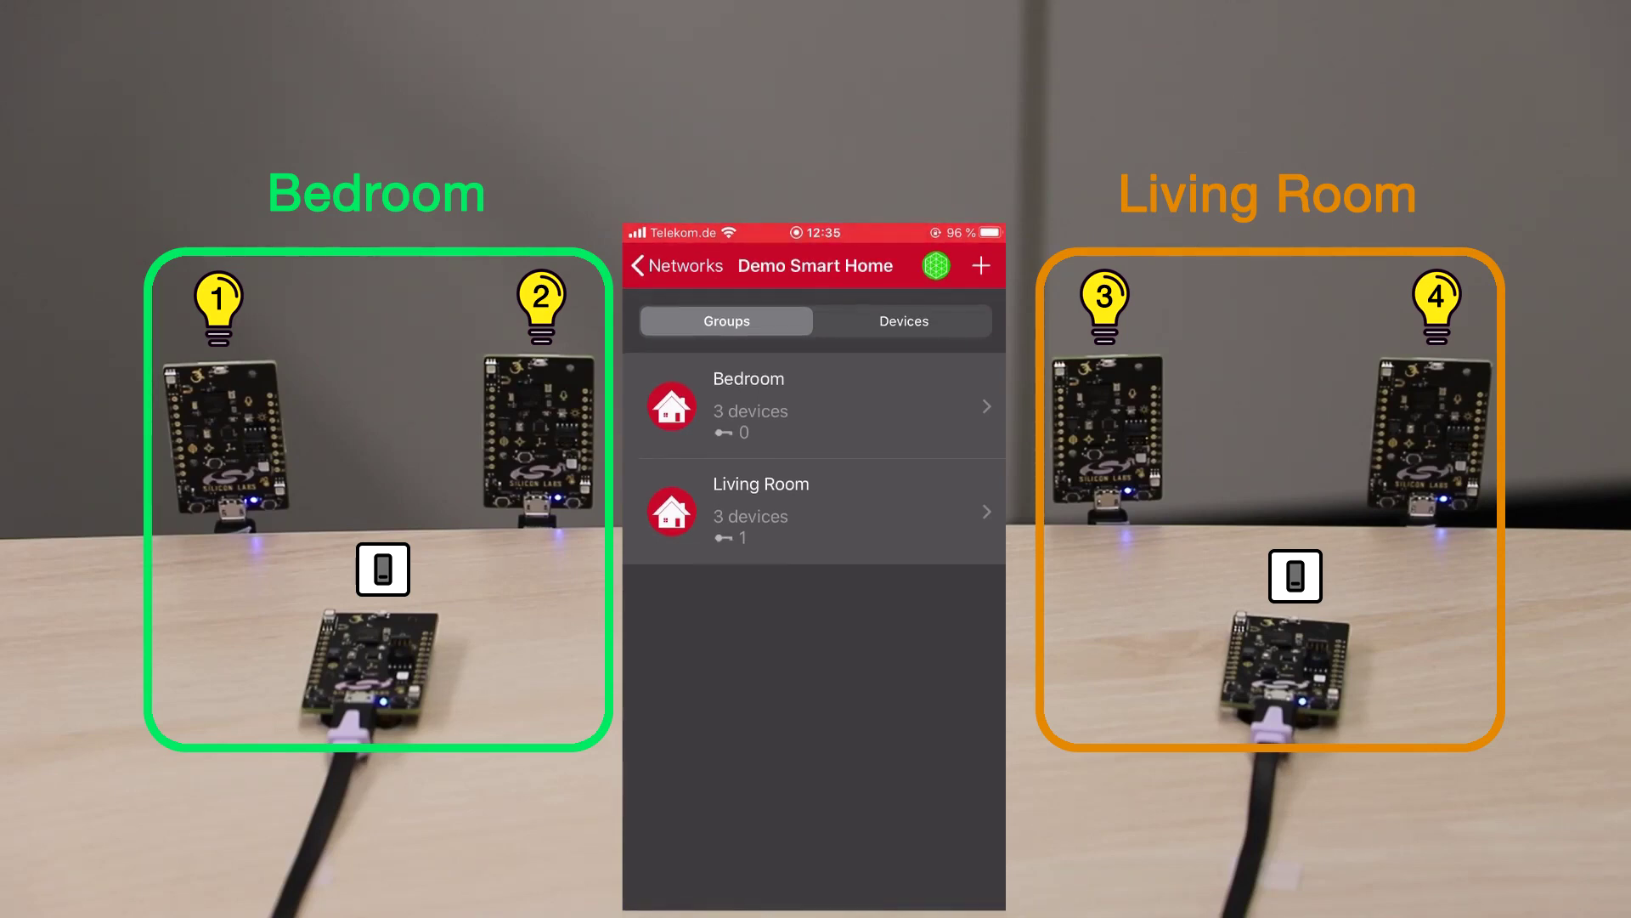
Turn on the Bedroom group's lights with its Master Control Switch
left_click(817, 406)
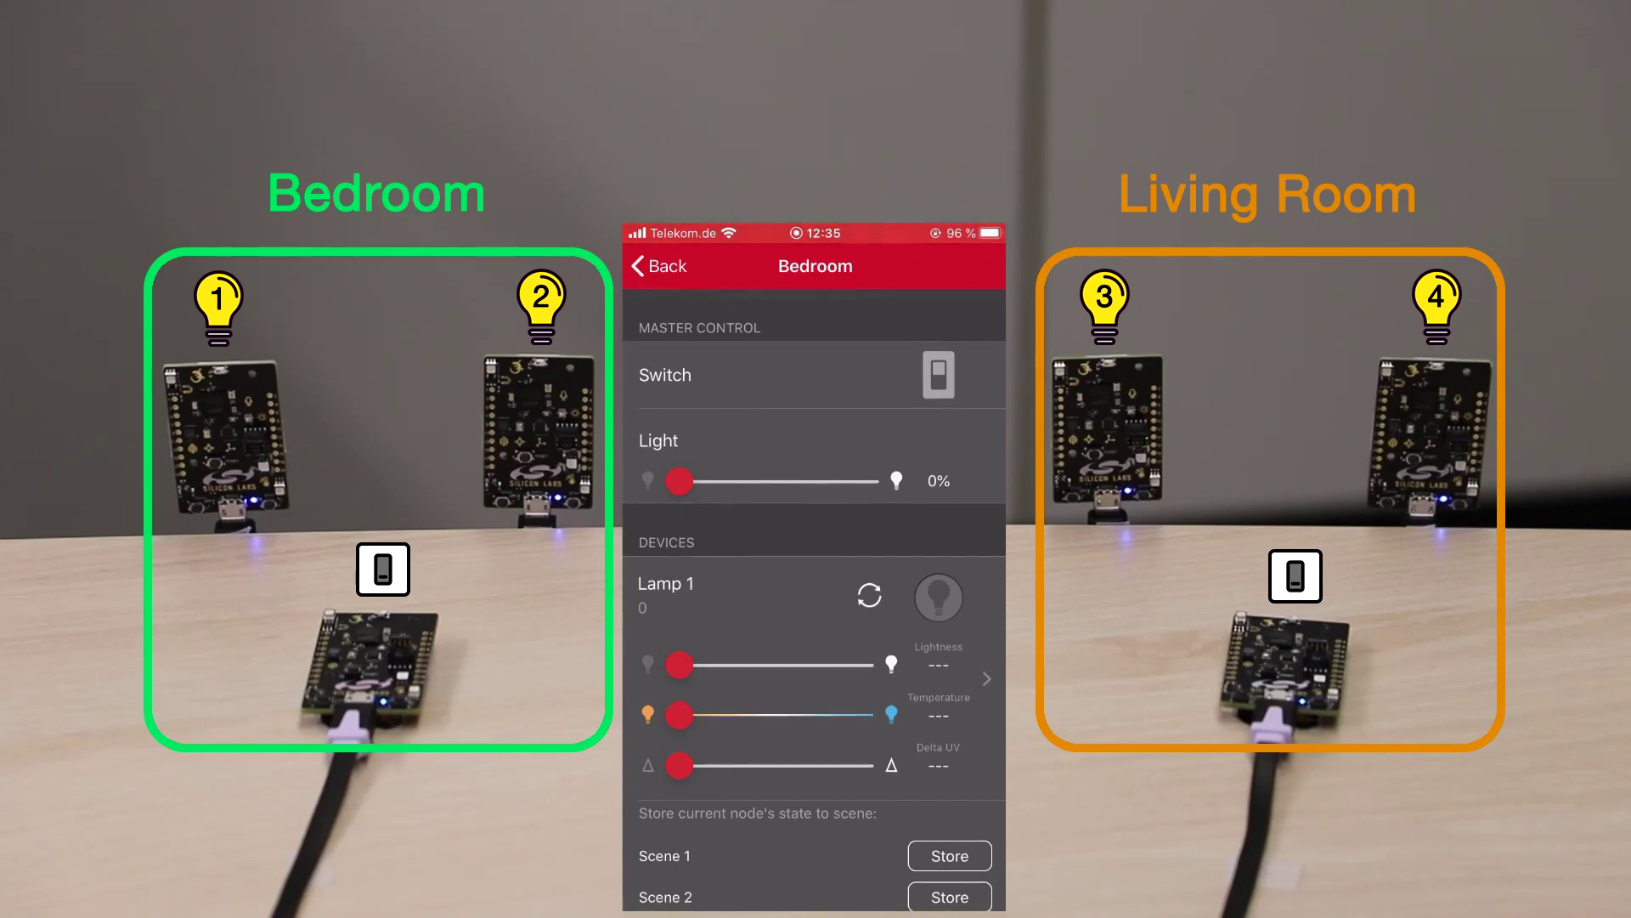
left_click(938, 376)
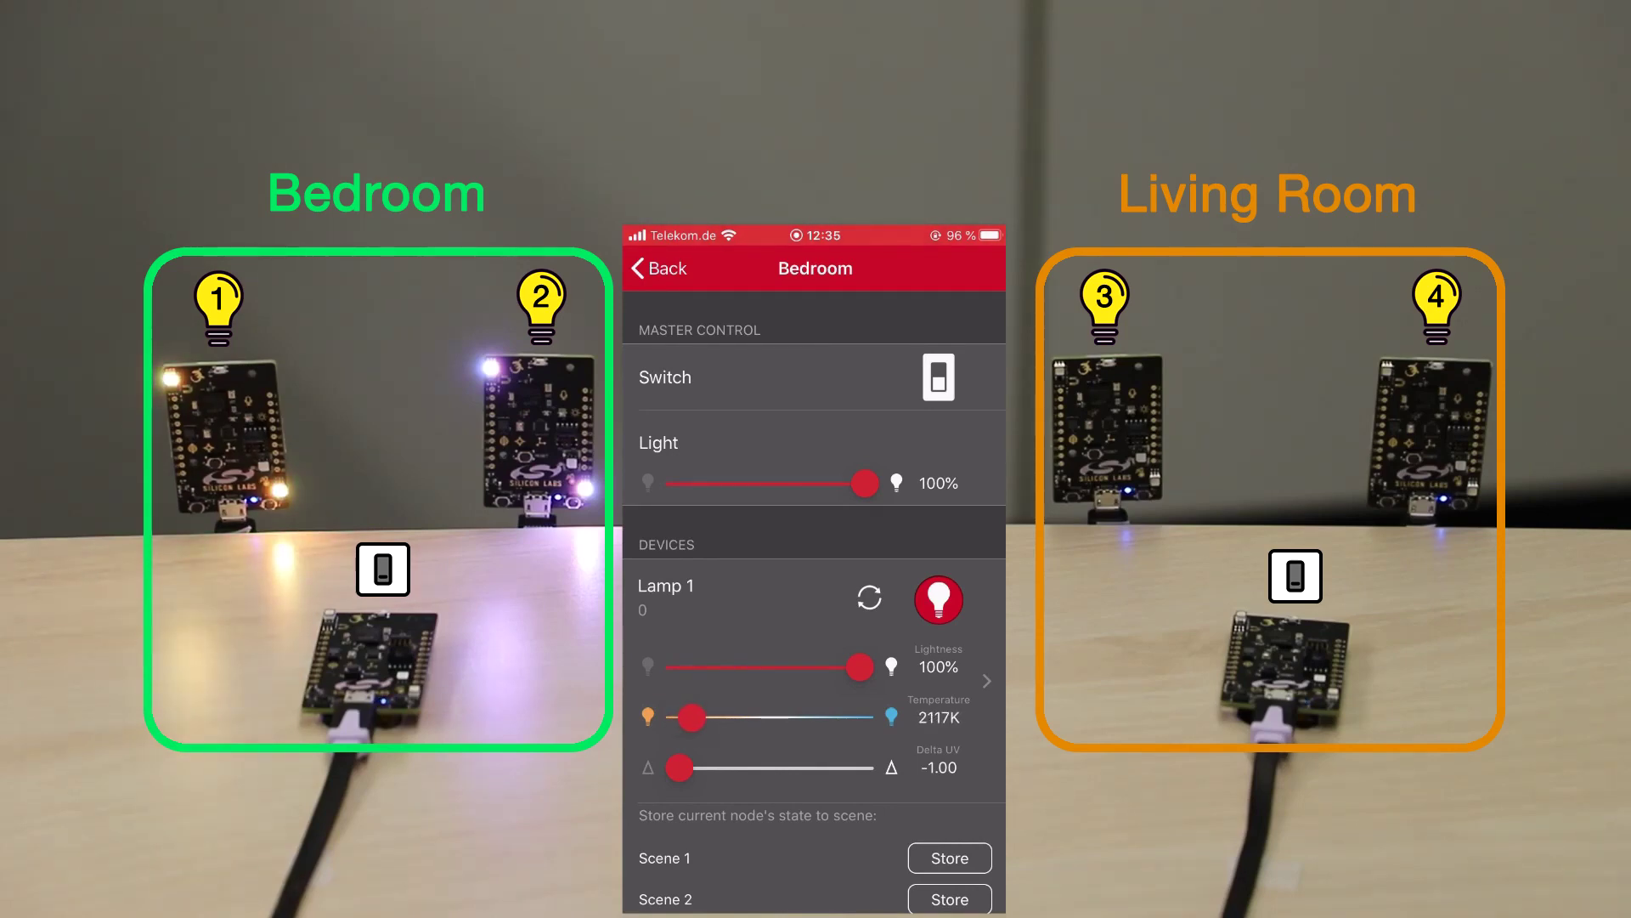
scroll(815, 714, "down", 5)
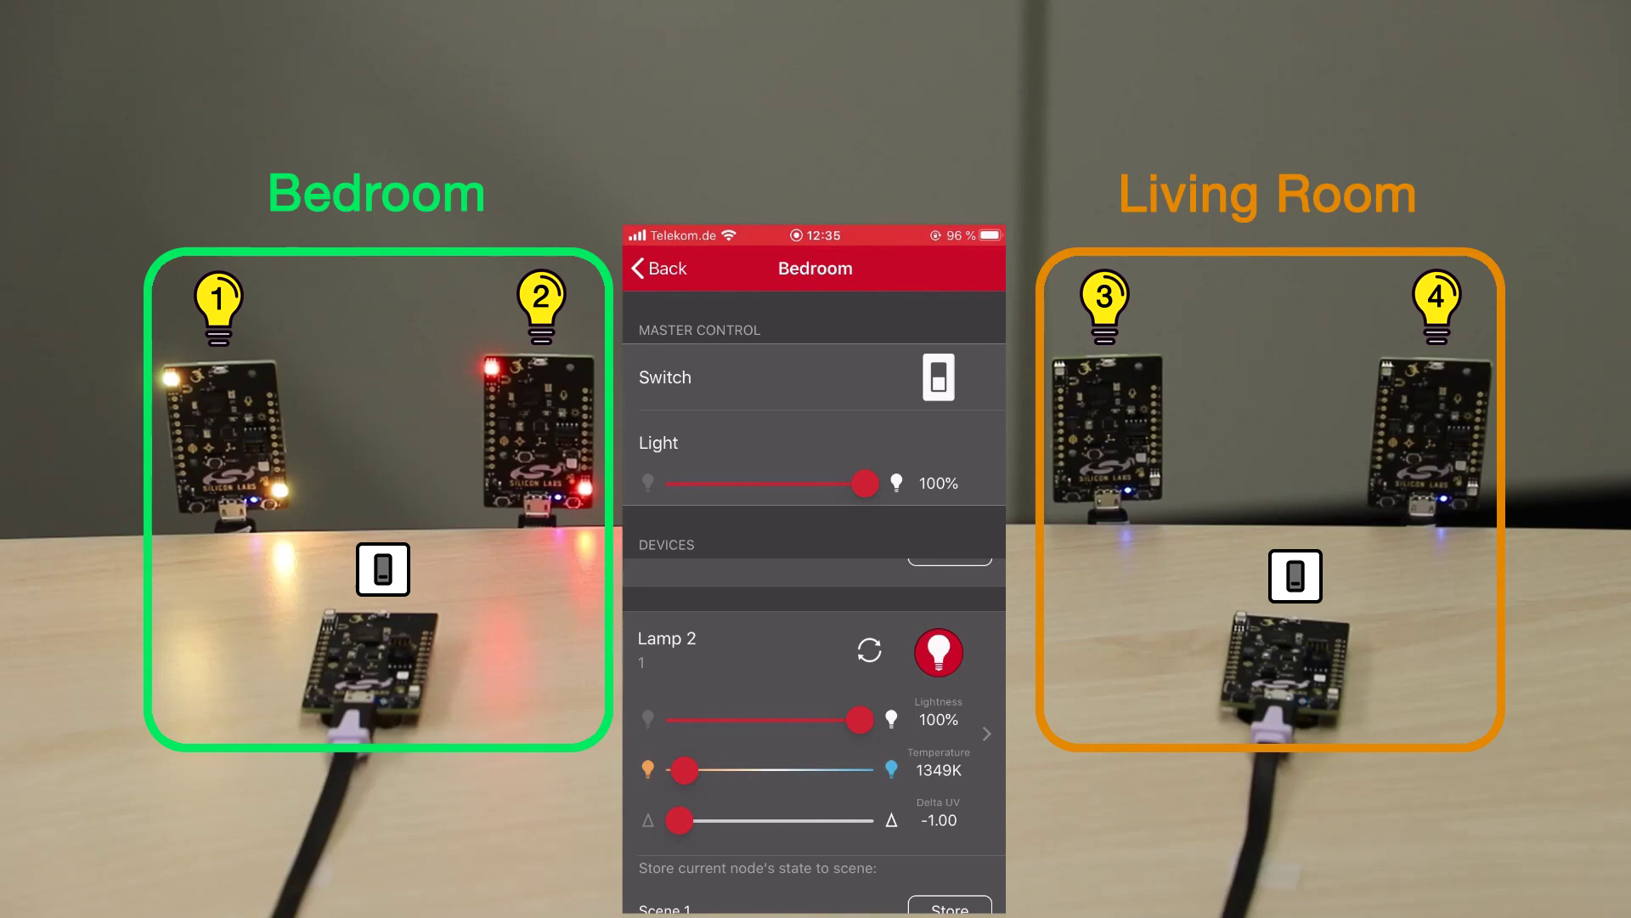
scroll(815, 737, "down", 3)
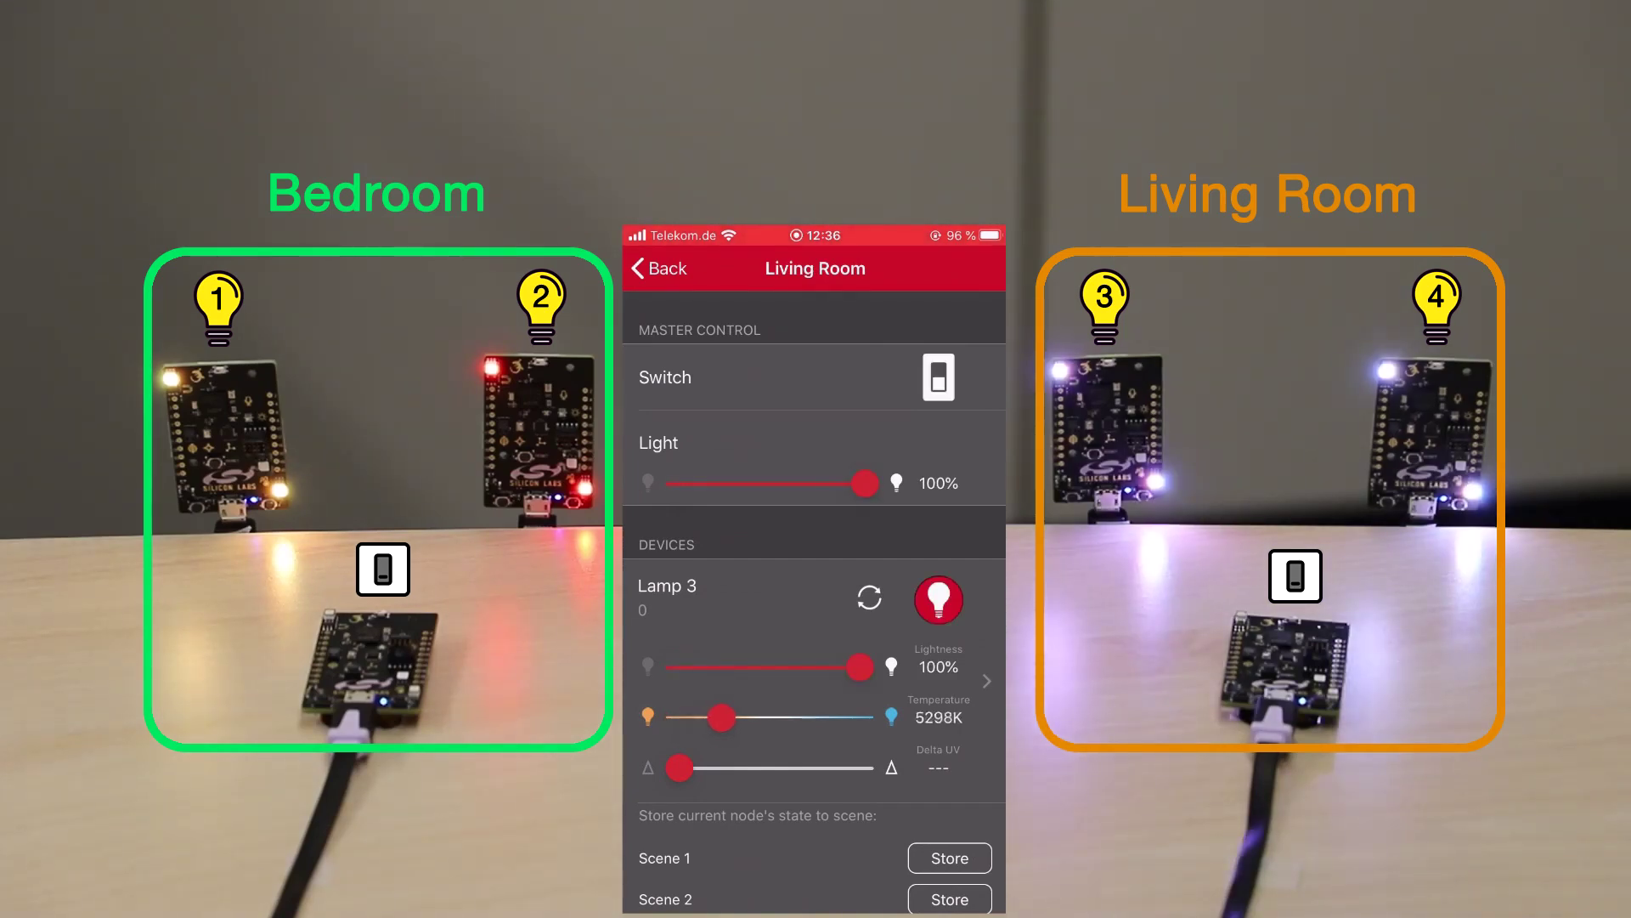
Lower Lamp 3's colour temperature to 1294K
mouse_move(757, 717)
left_mouse_down()
mouse_move(792, 718)
mouse_move(689, 717)
left_mouse_up()
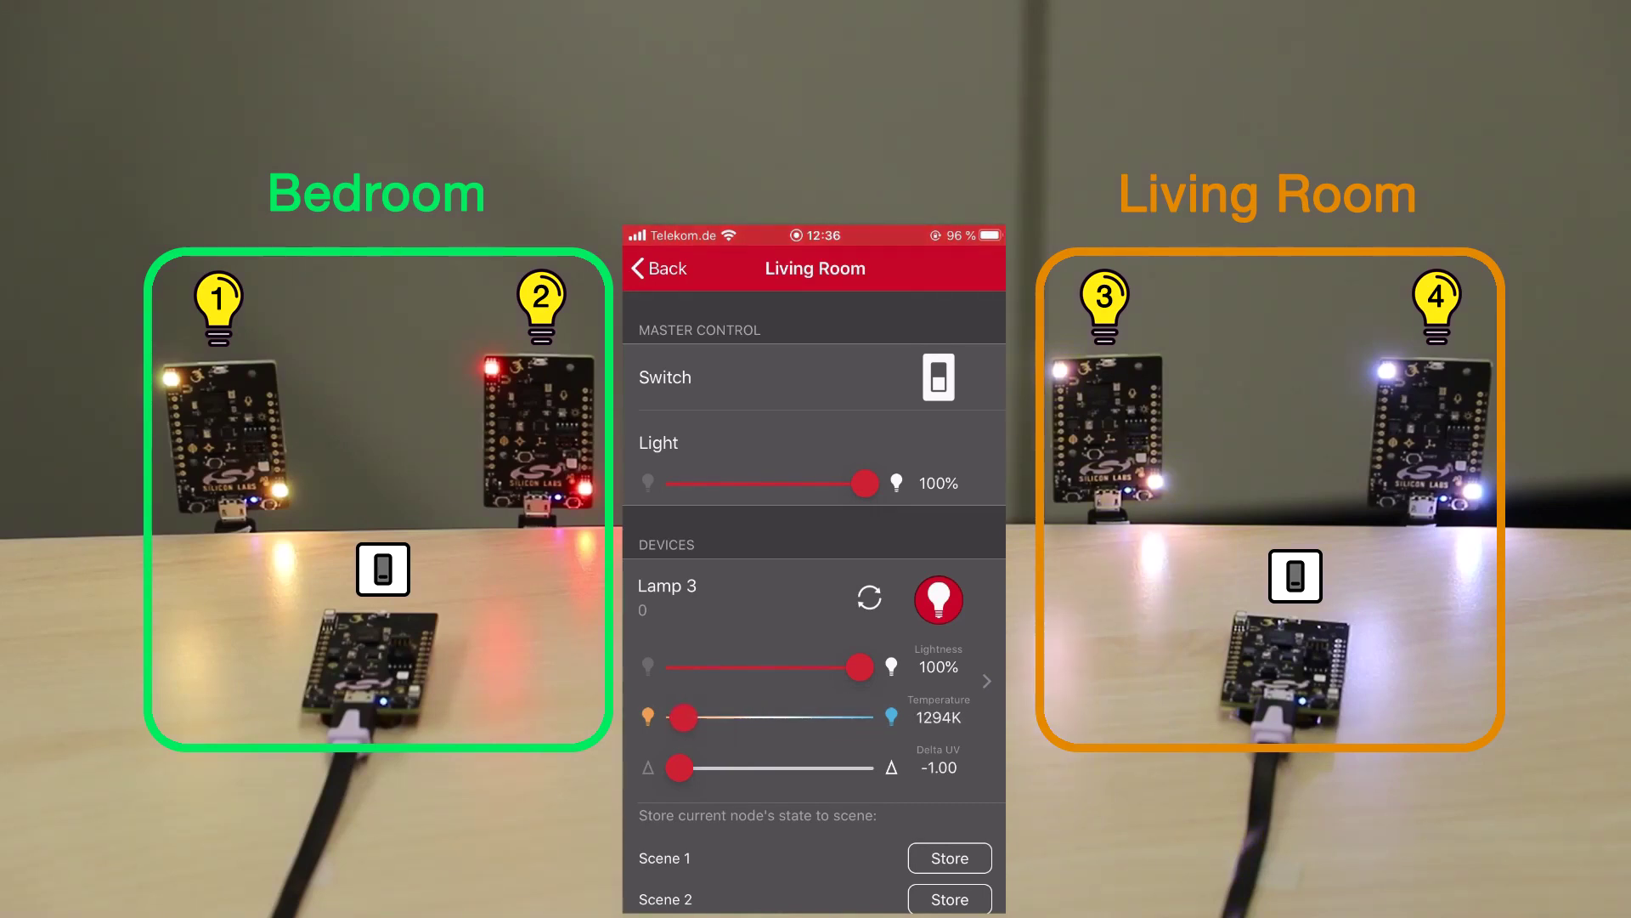